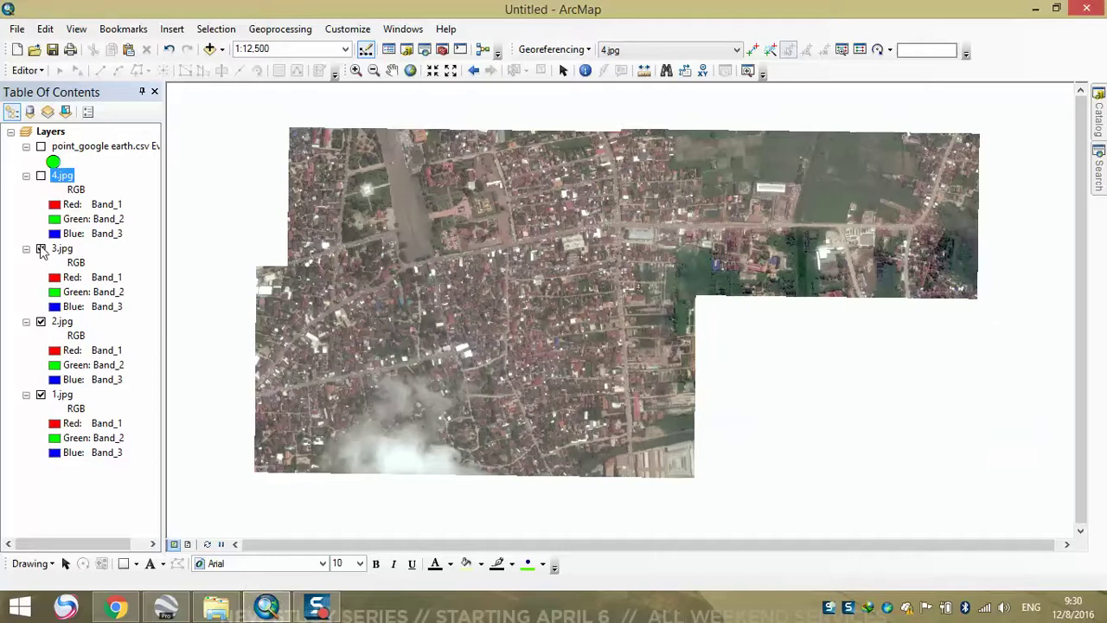
Check each image layer's coverage by toggling its visibility, and display 1.jpg, 2.jpg, 3.jpg and 4.jpg together.
click(41, 321)
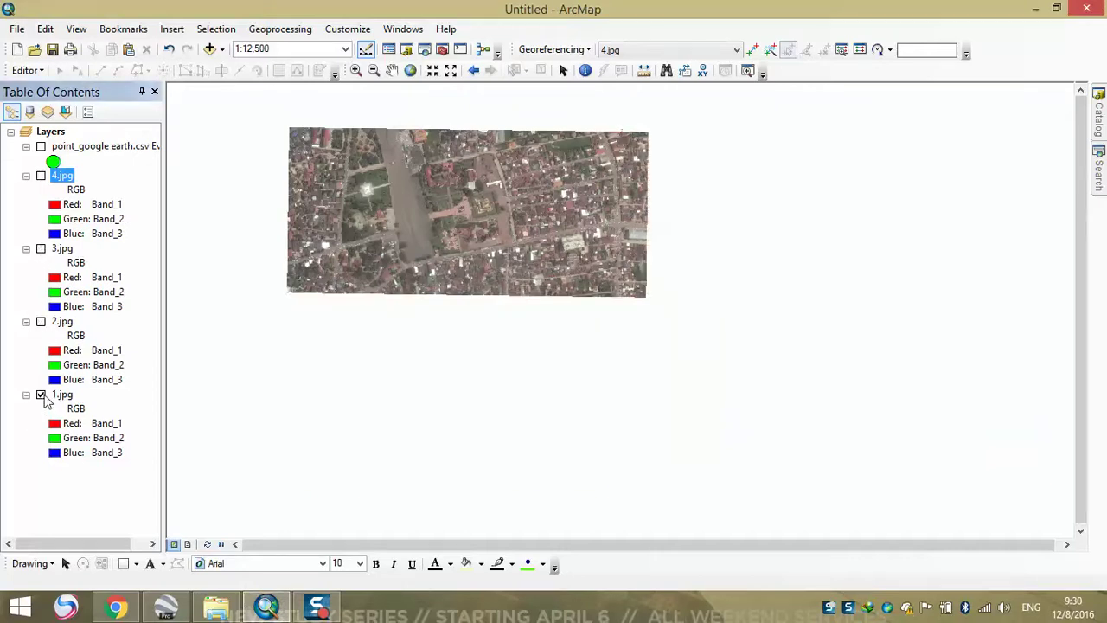
click(41, 394)
click(41, 321)
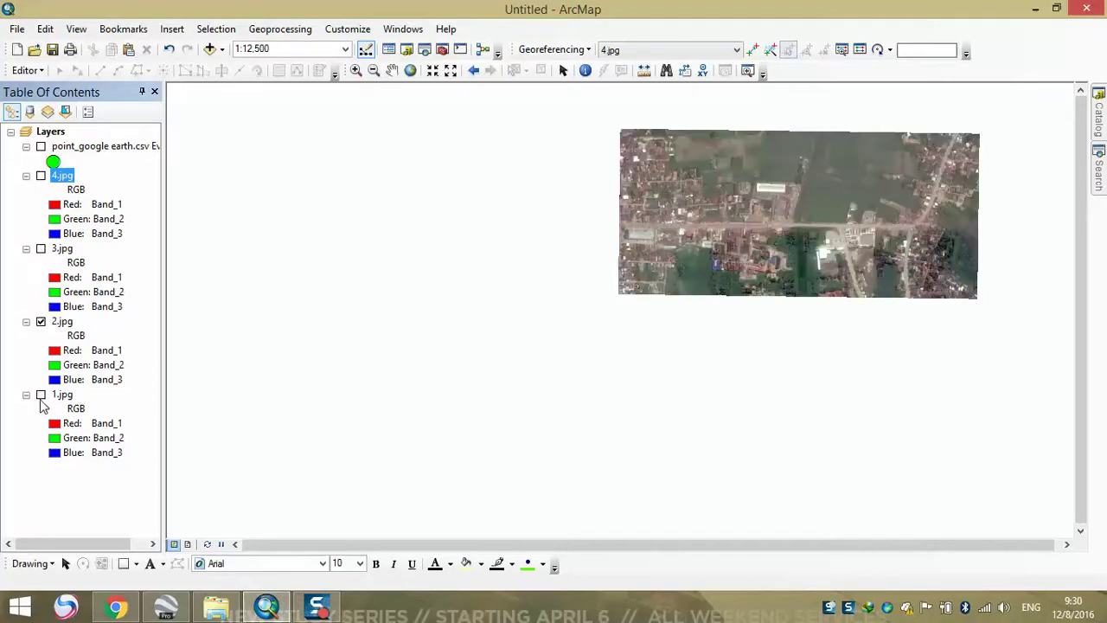
click(41, 395)
click(40, 248)
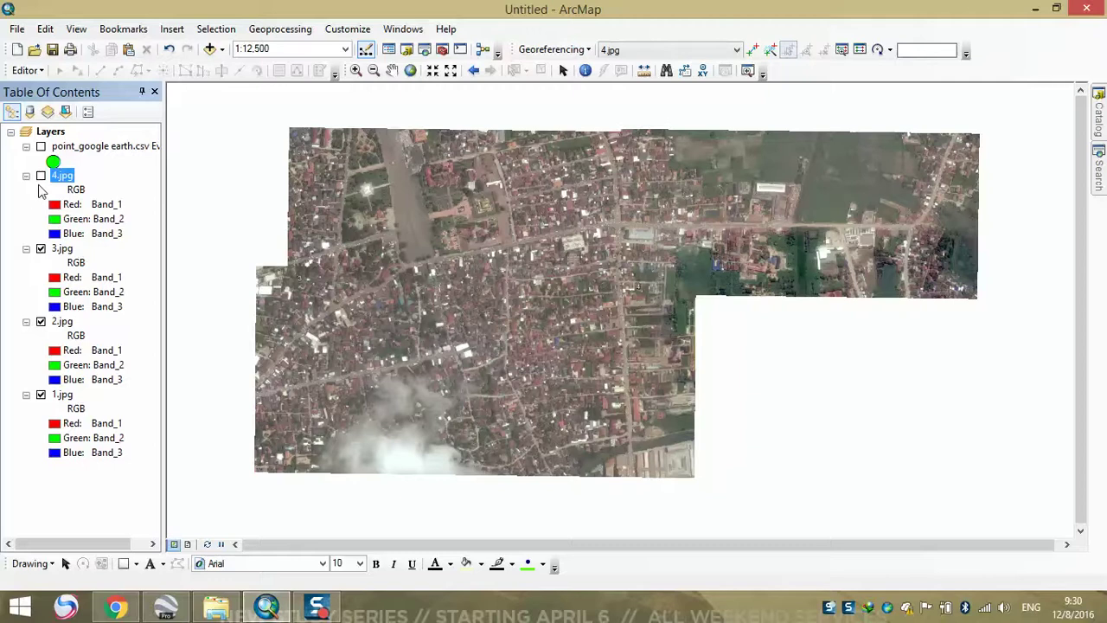
click(41, 175)
drag(564, 229, 555, 166)
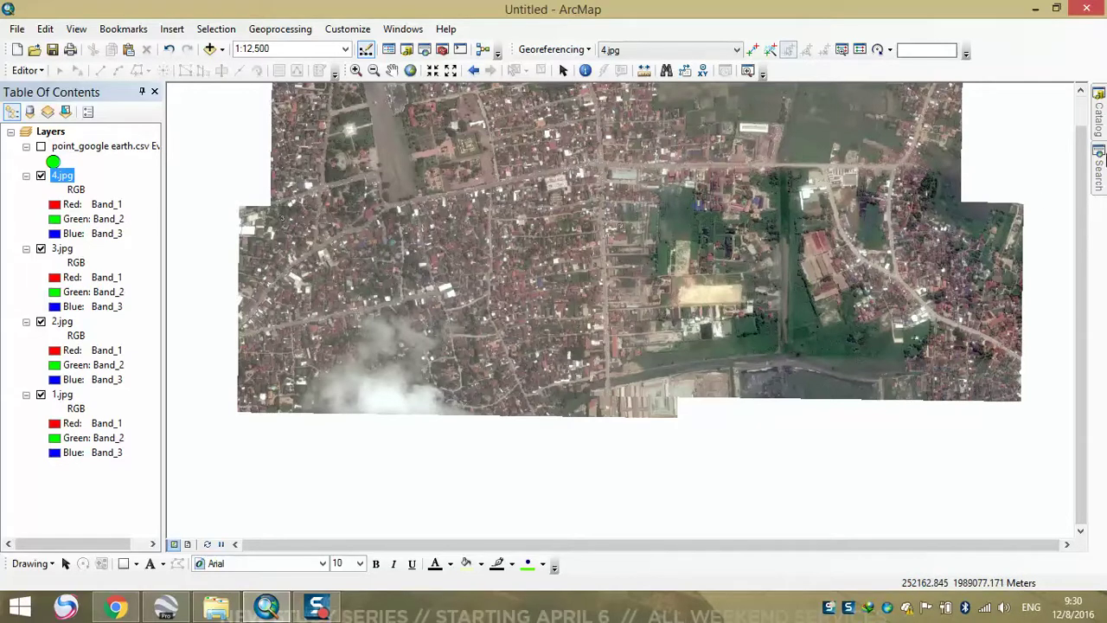
Add a Catalog folder connection to the TEST folder on the desktop and check its contents.
mouse_move(1103, 124)
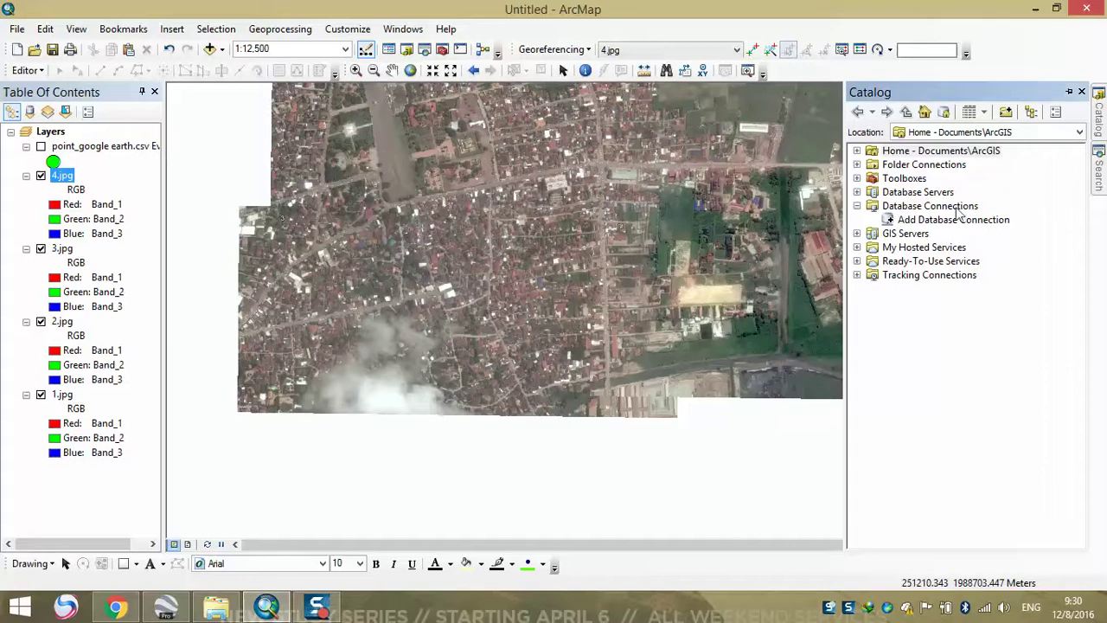
click(1006, 112)
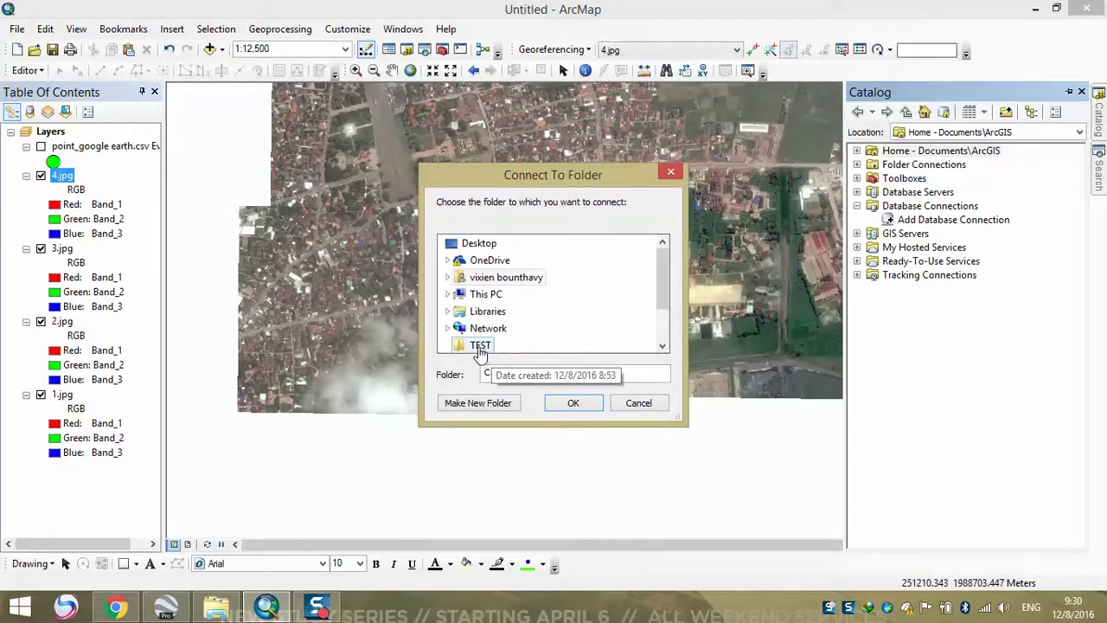
click(481, 342)
click(573, 403)
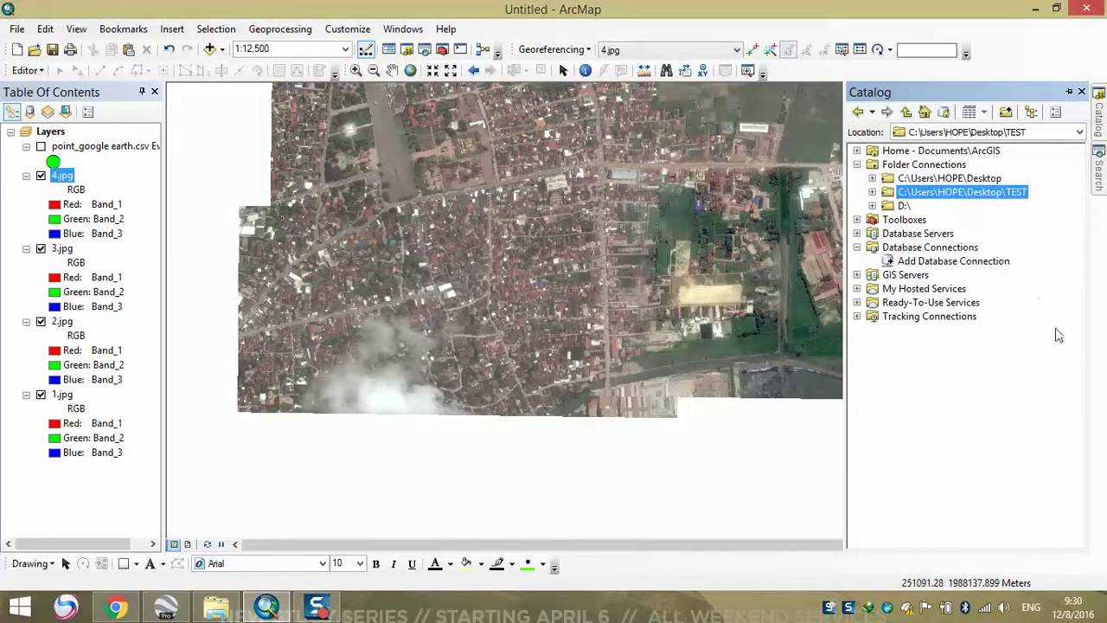
click(872, 192)
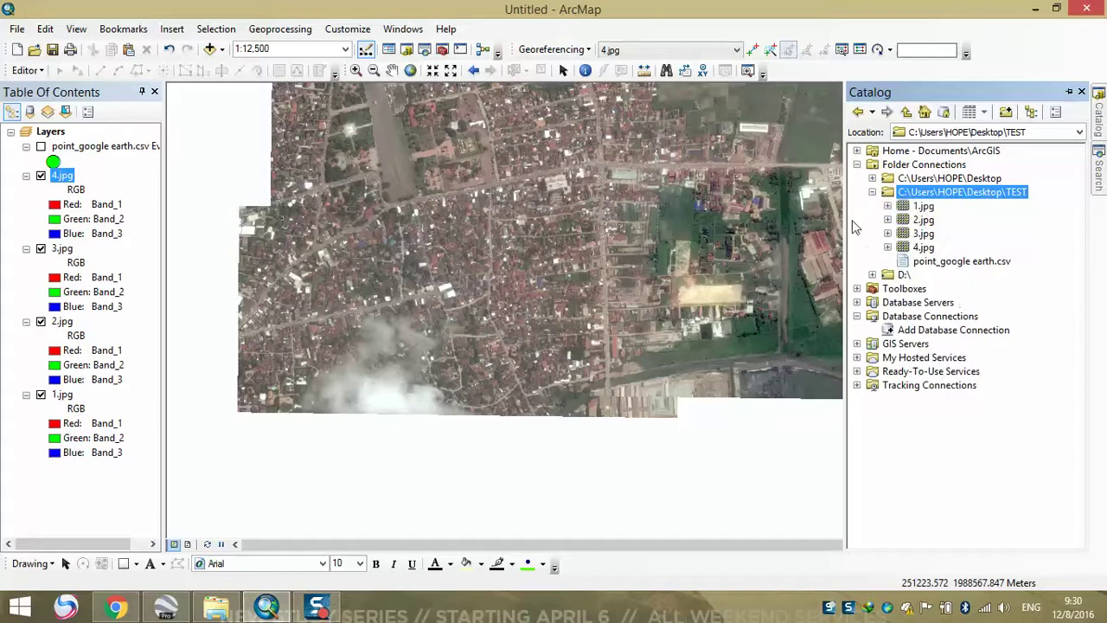
click(872, 192)
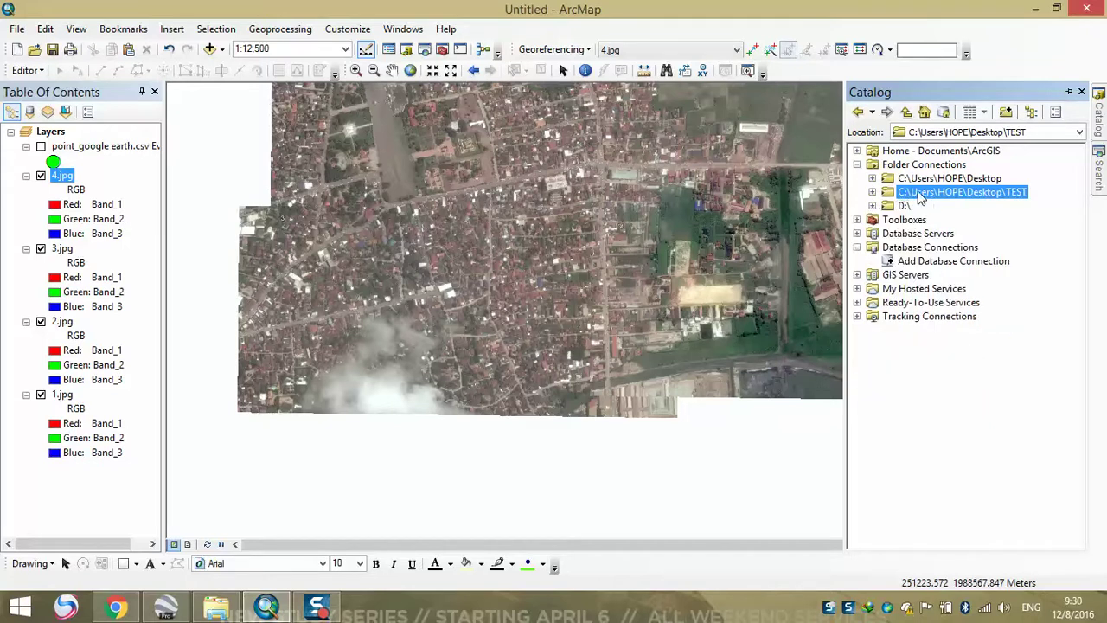
Create a file geodatabase named sattelite in the TEST folder and close the Catalog.
right_click(919, 194)
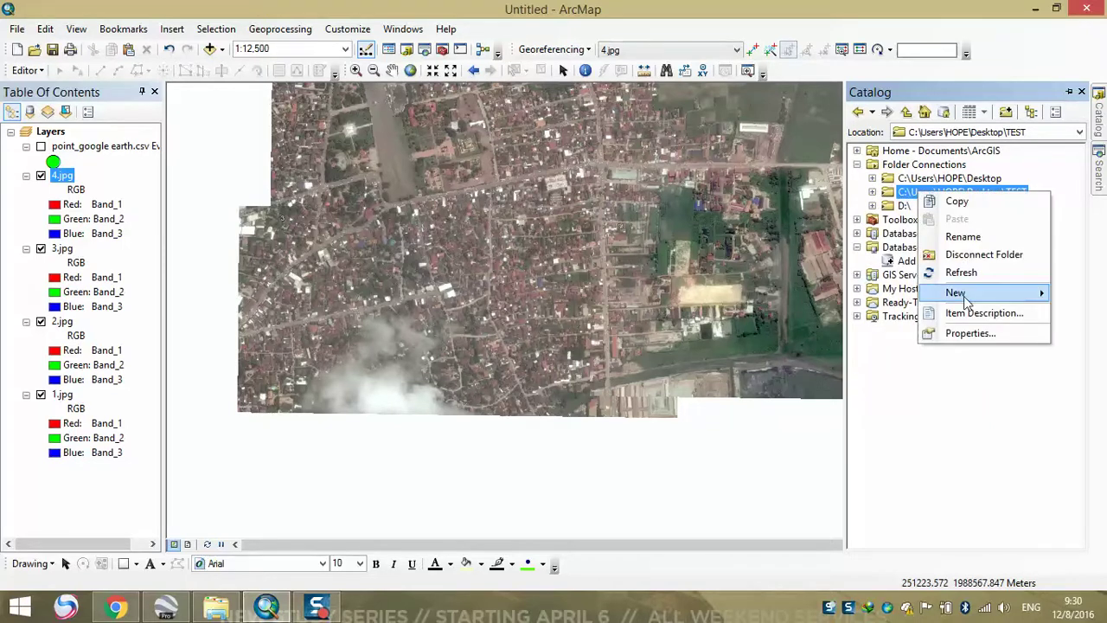
mouse_move(966, 299)
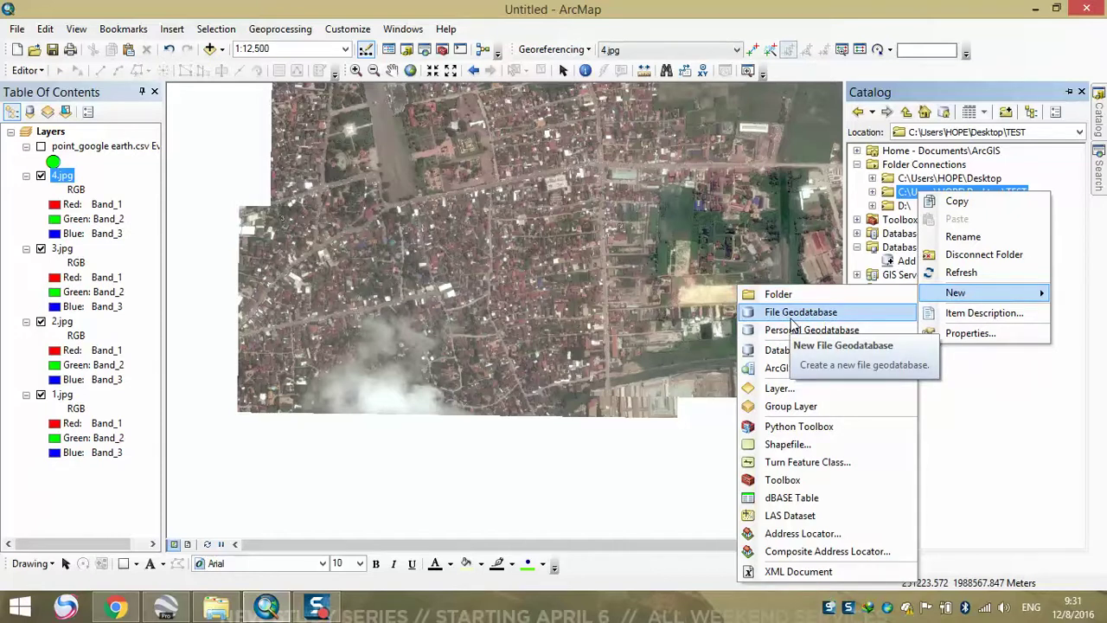
click(791, 312)
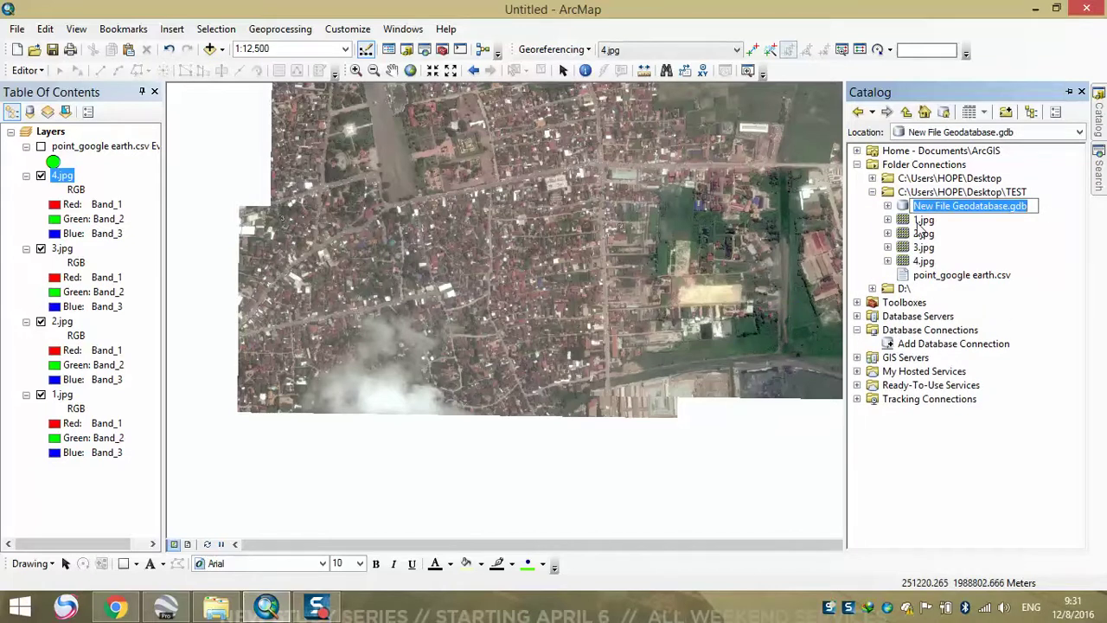
text(s)
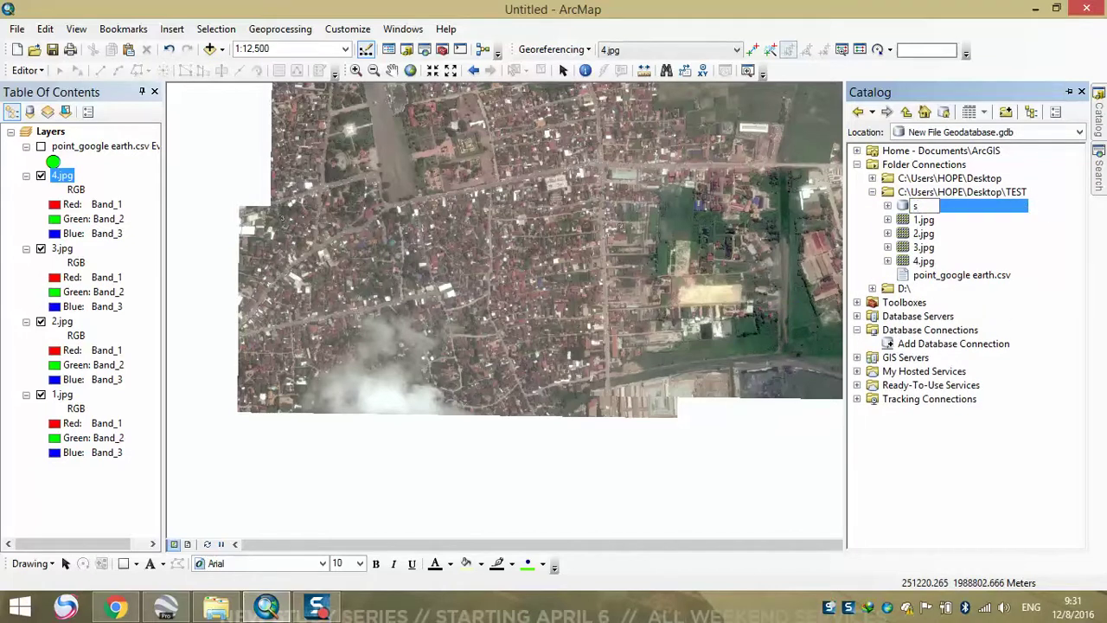
text(attelite)
key(Return)
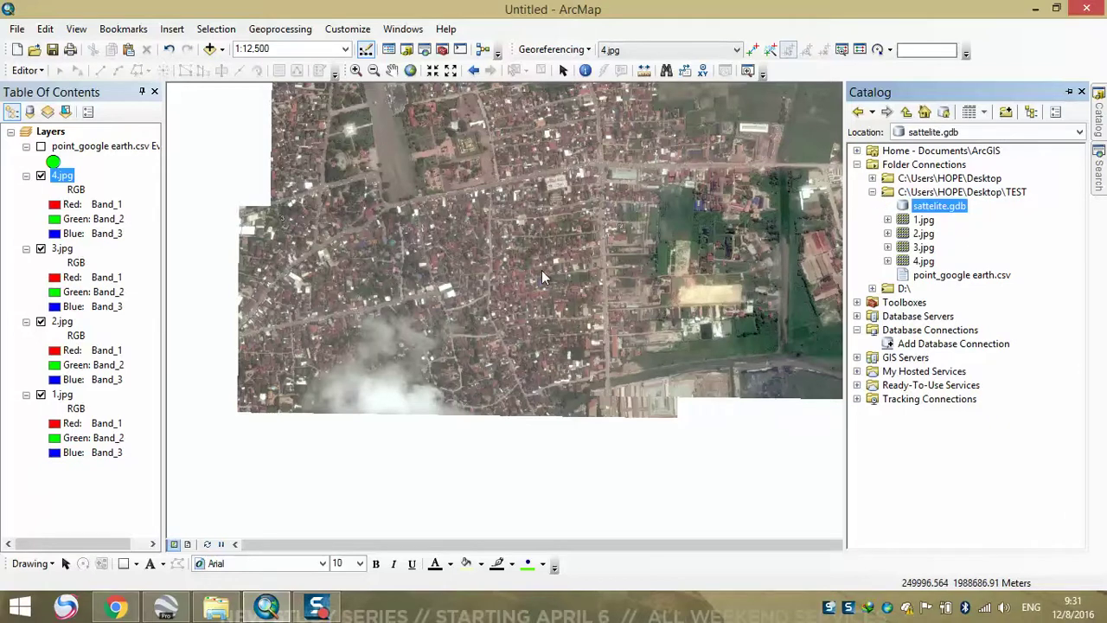
drag(583, 239, 483, 283)
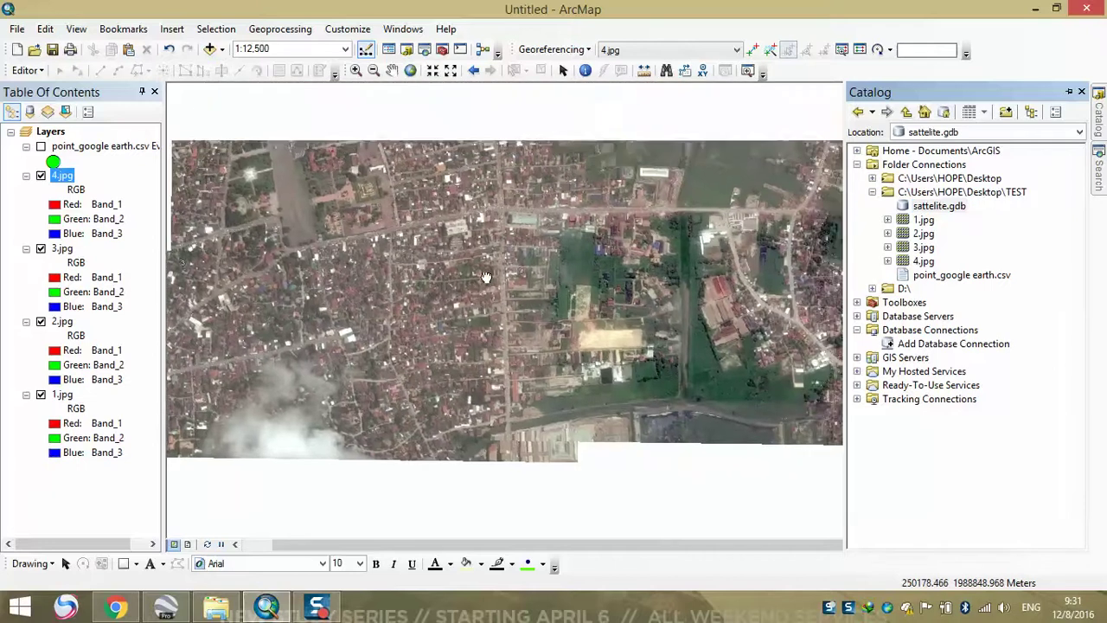
click(1081, 92)
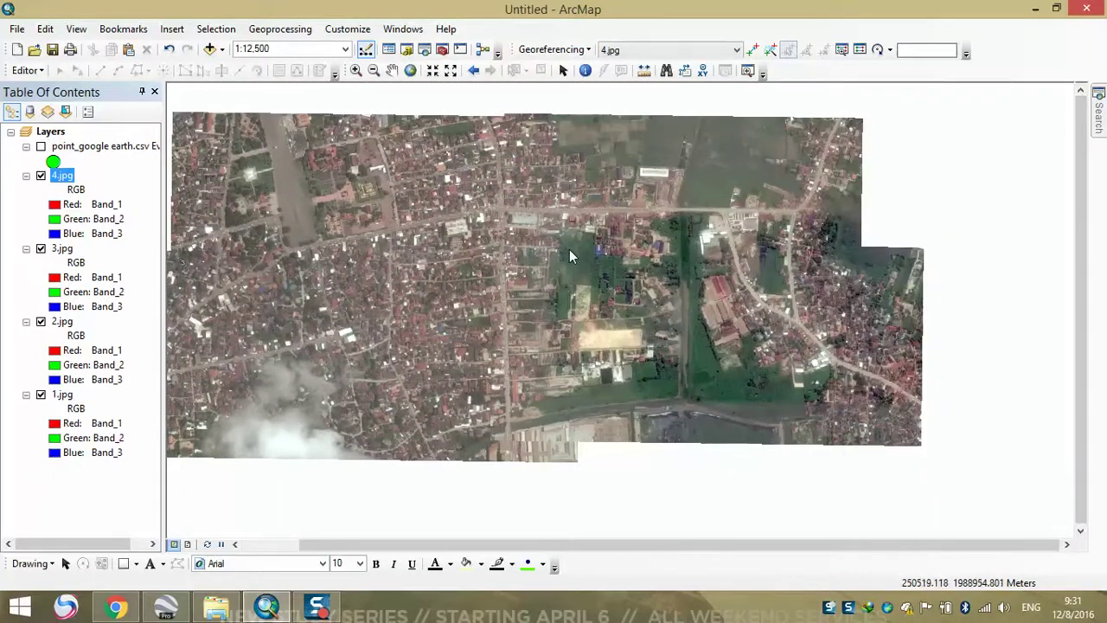
drag(569, 249, 651, 294)
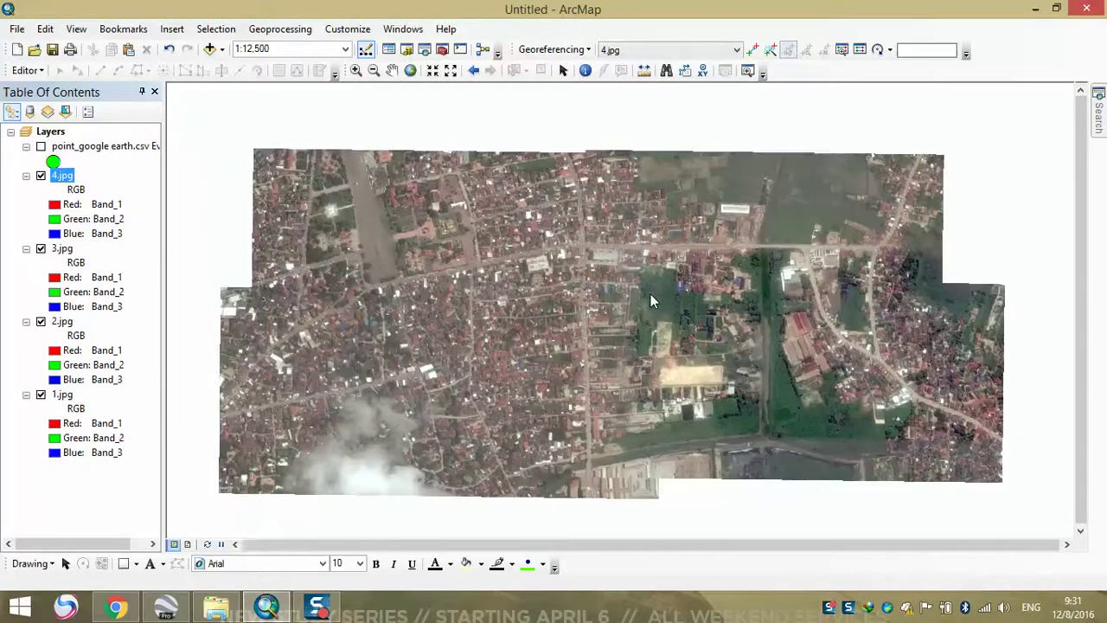
Open the Mosaic To New Raster tool from the Raster Dataset toolset of the Data Management Tools.
click(443, 52)
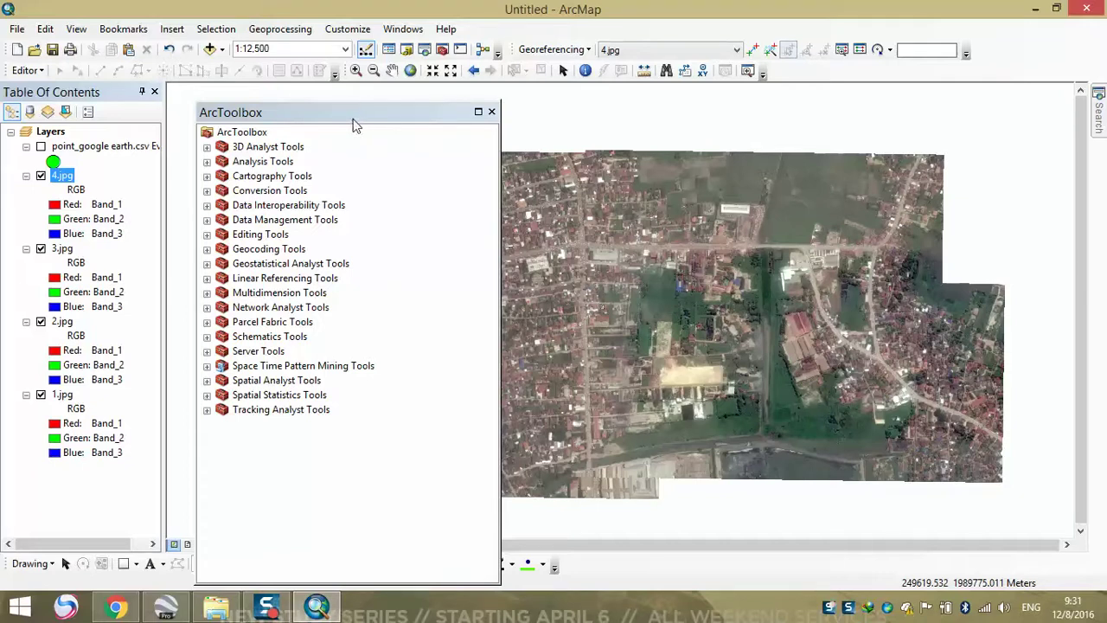
drag(354, 121, 602, 94)
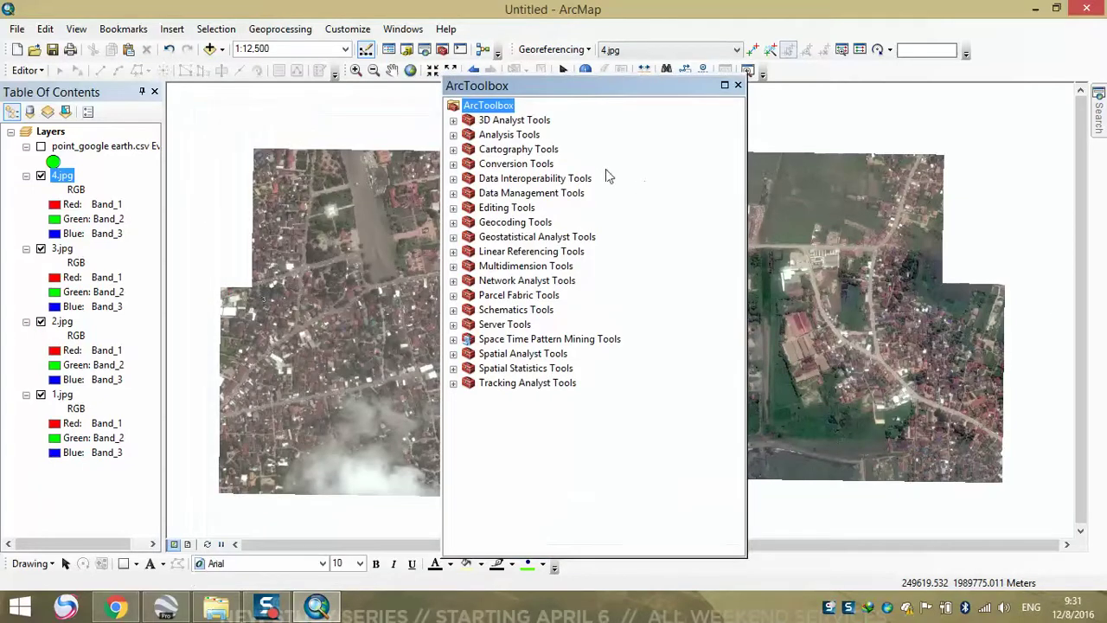
double_click(519, 193)
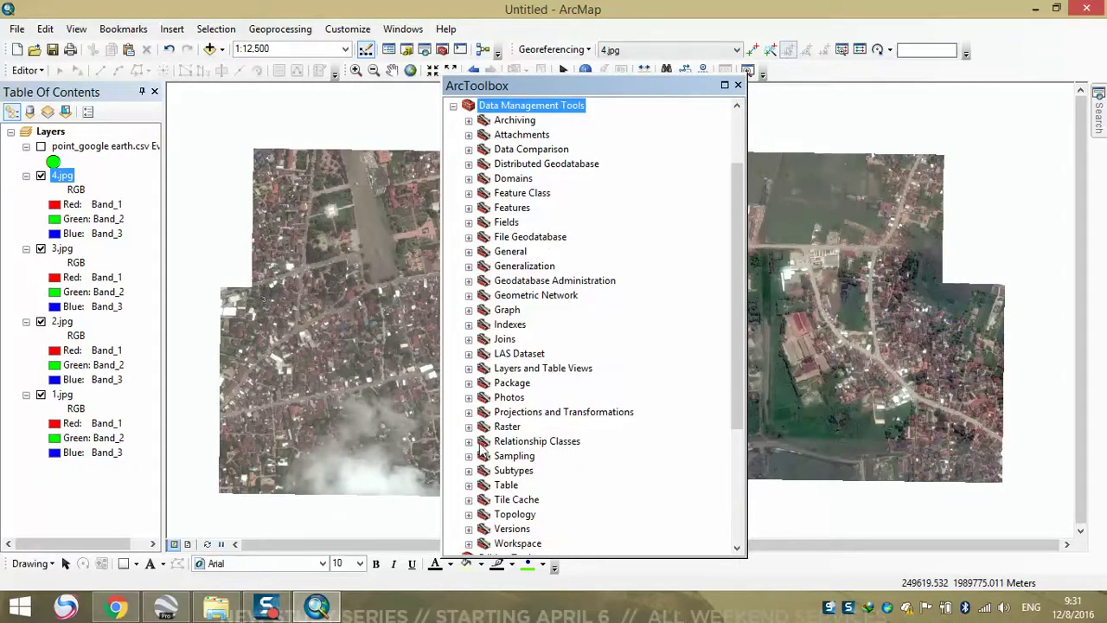
double_click(507, 427)
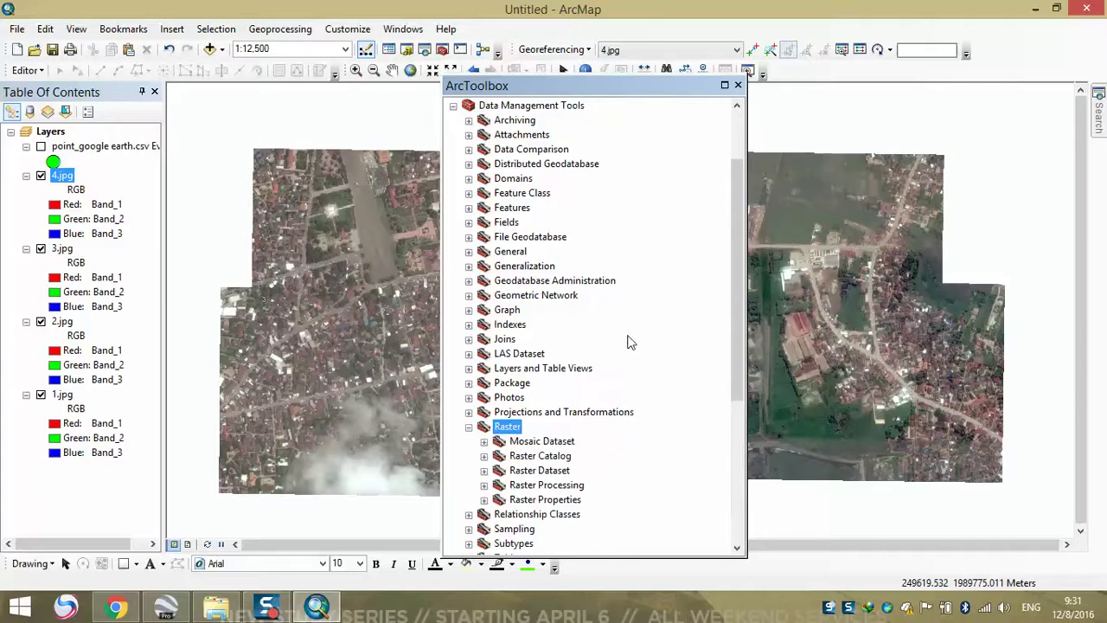
scroll(630, 343, down, 1)
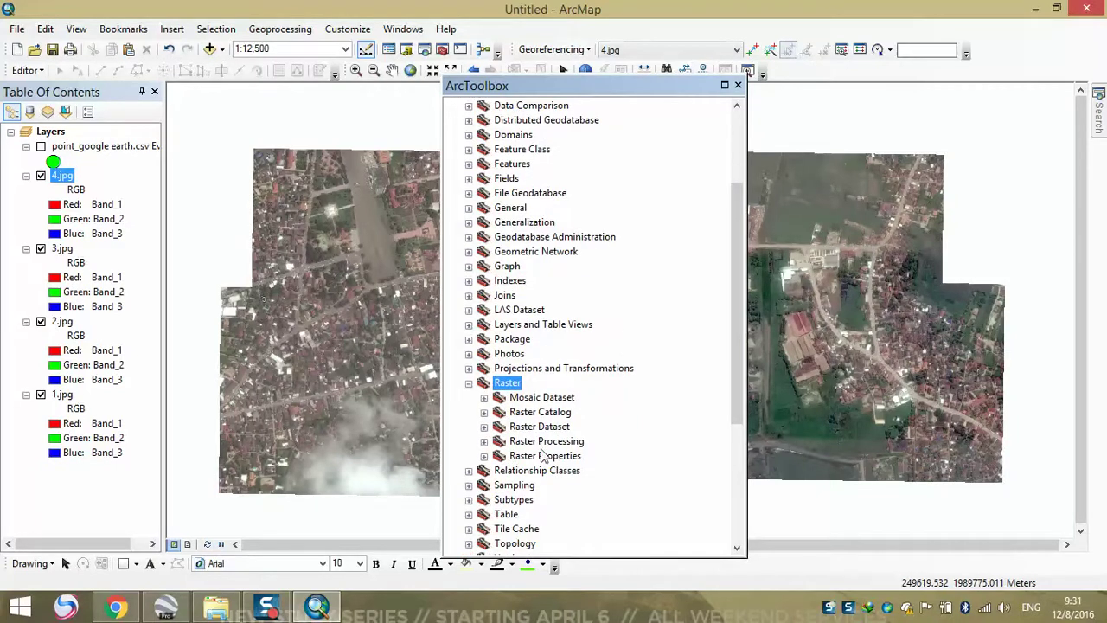
double_click(553, 427)
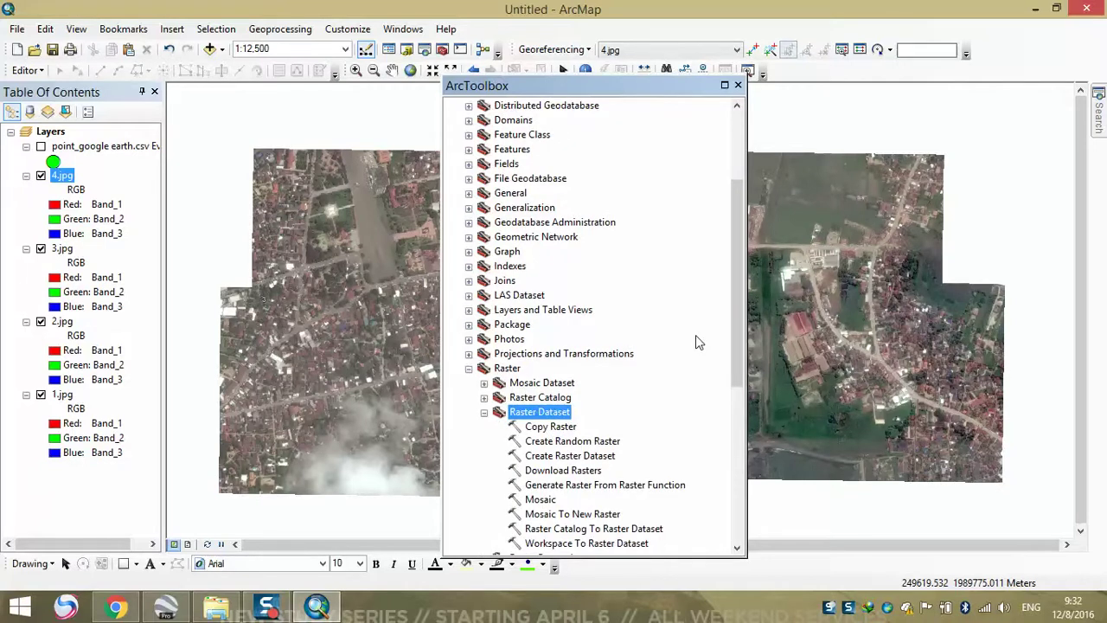
scroll(696, 335, down, 1)
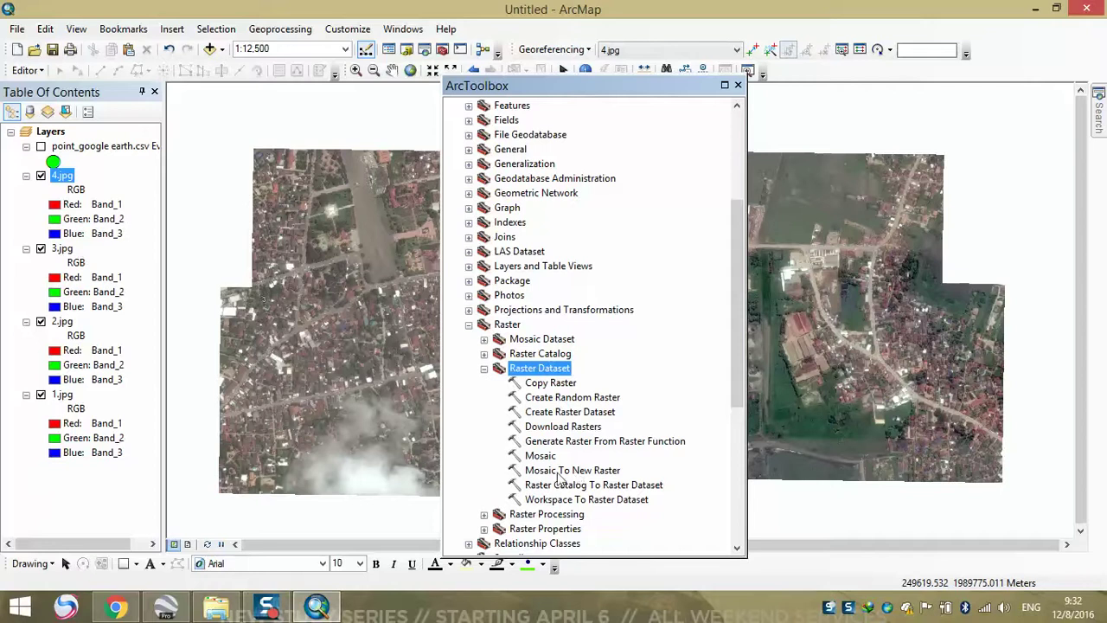
double_click(574, 472)
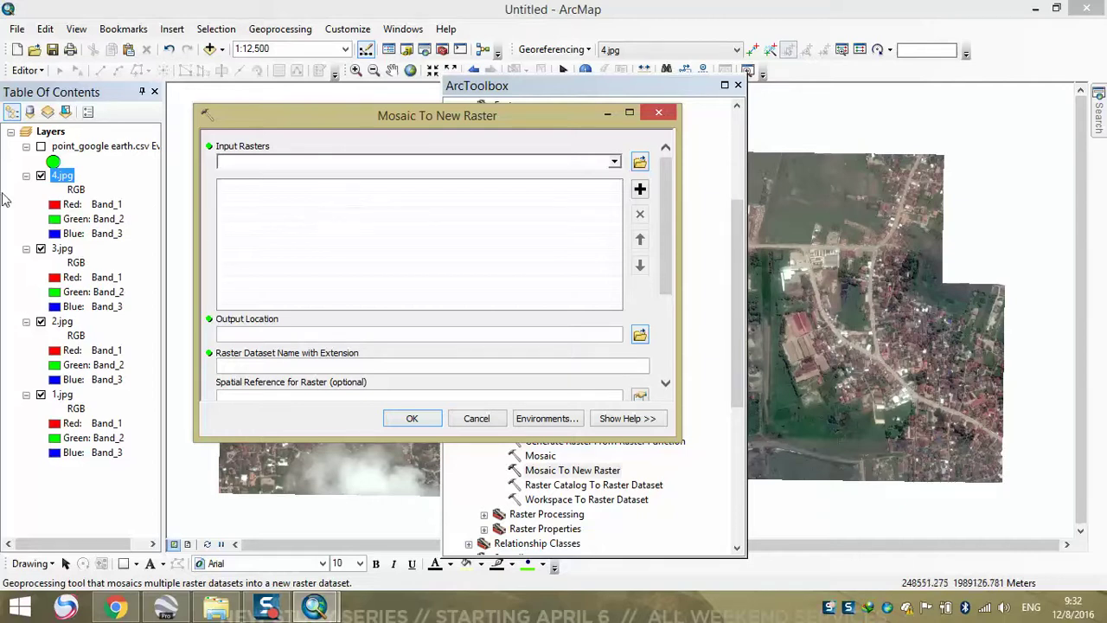
Add 1.jpg, 2.jpg, 3.jpg and 4.jpg in that order as the mosaic's input rasters.
click(614, 161)
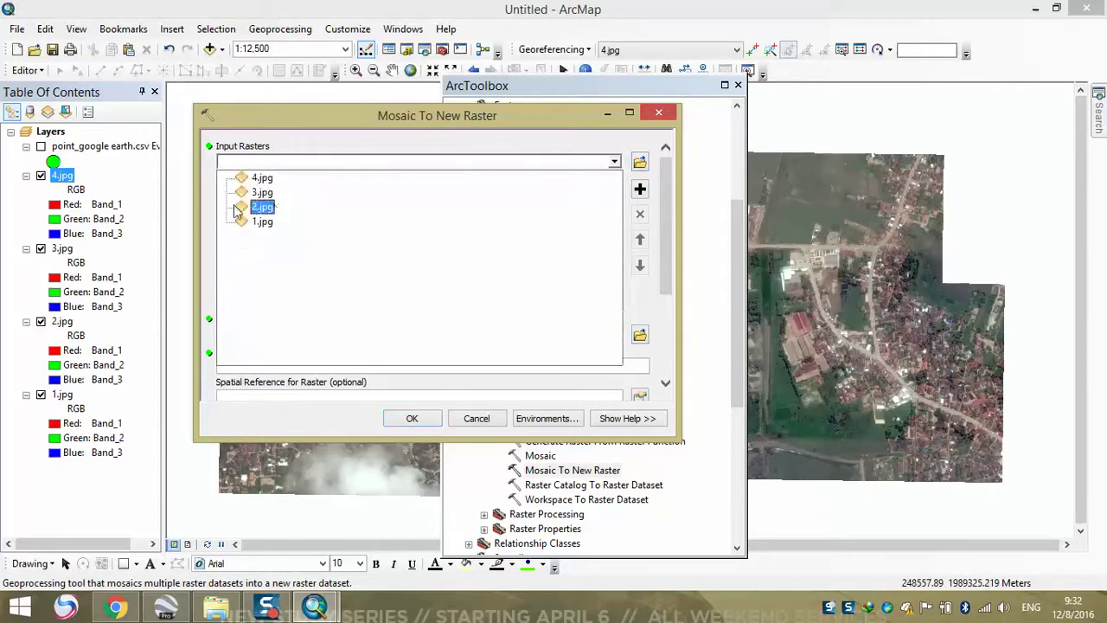
click(244, 221)
click(614, 161)
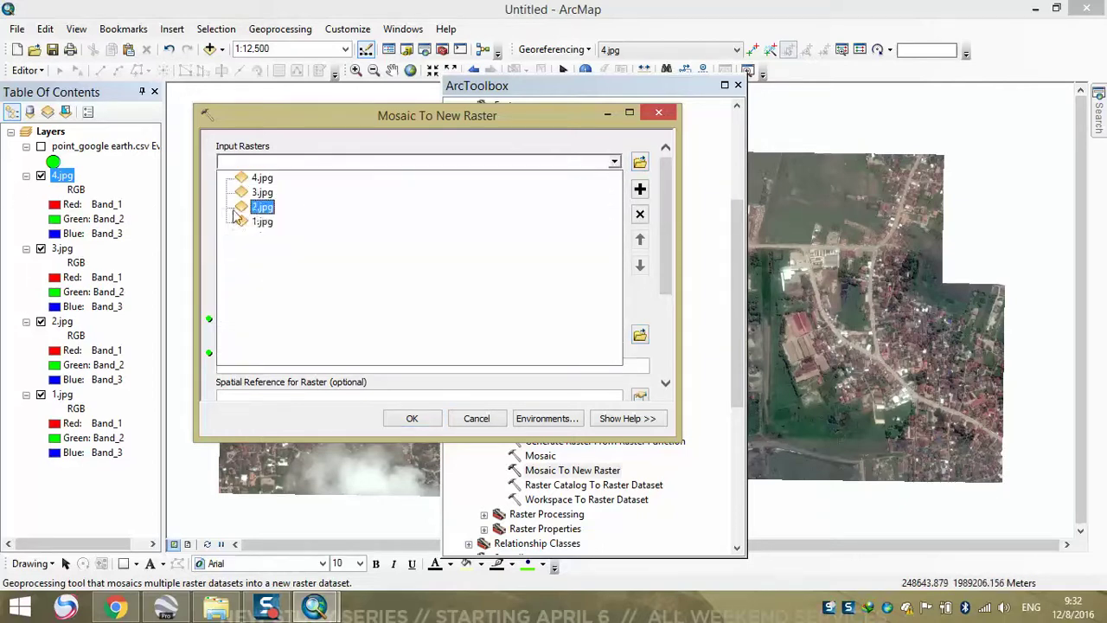
click(259, 193)
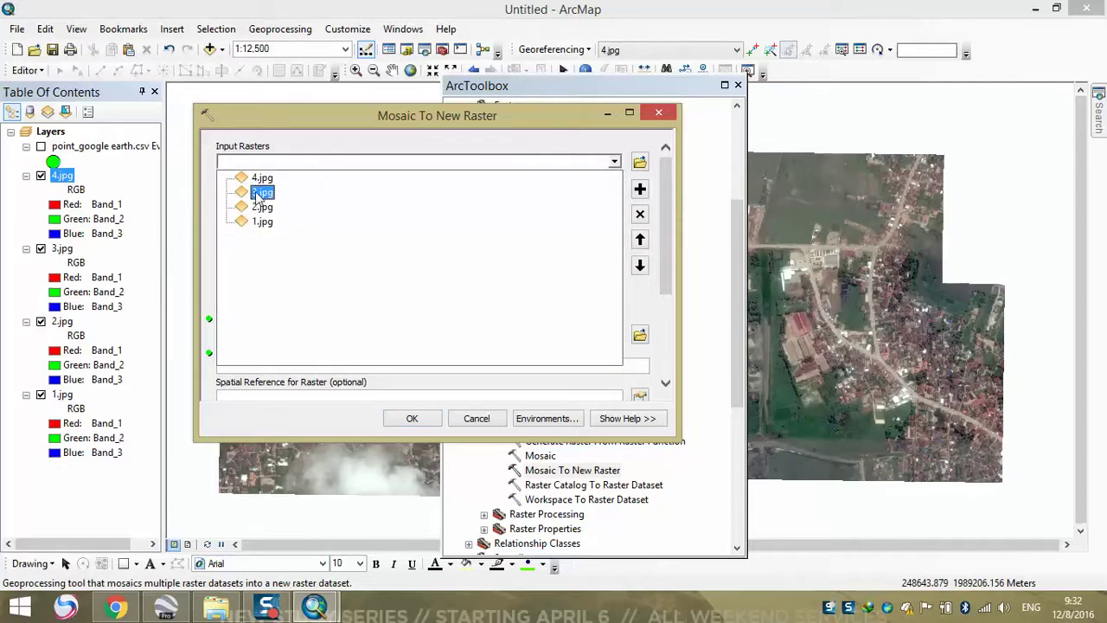
click(259, 193)
click(614, 161)
click(260, 178)
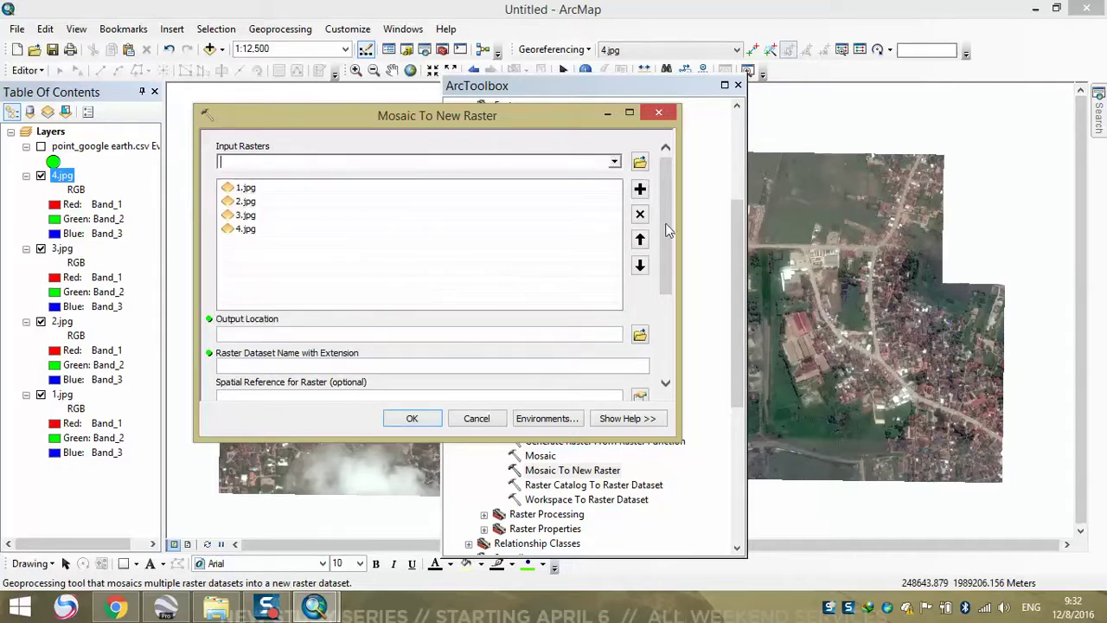
Set the mosaic's output location to sattelite.gdb in the TEST folder.
scroll(650, 255, down, 1)
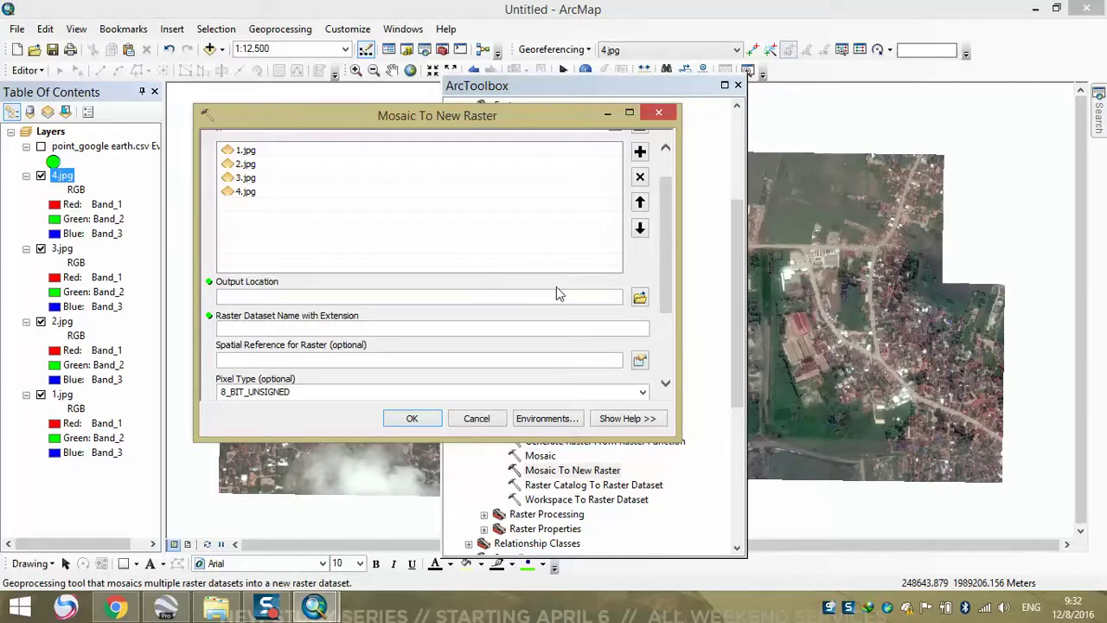
click(640, 299)
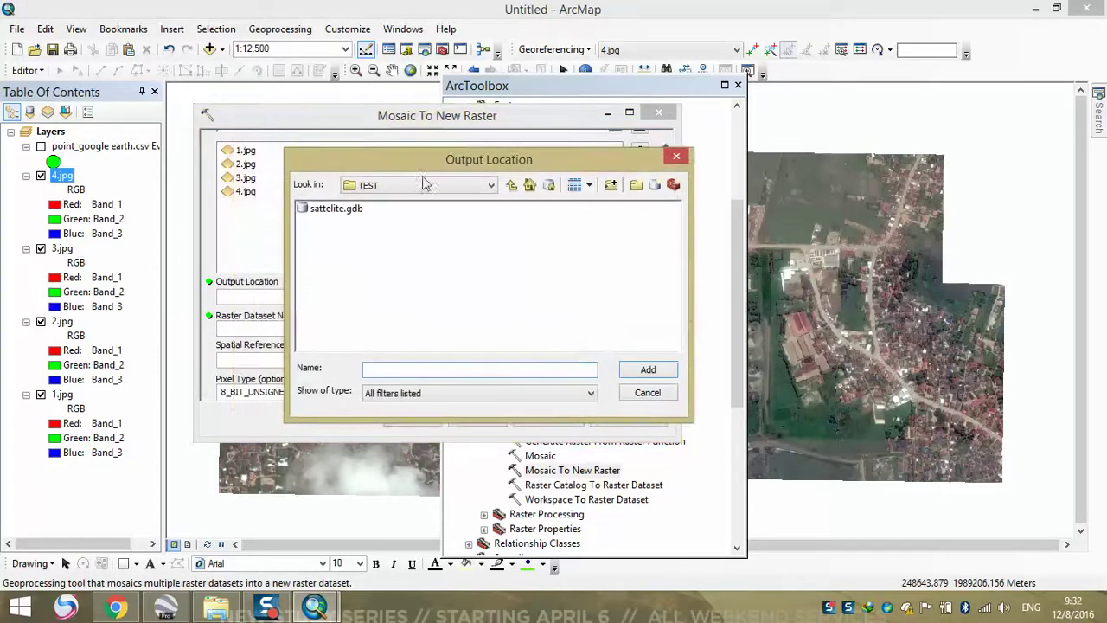
click(511, 185)
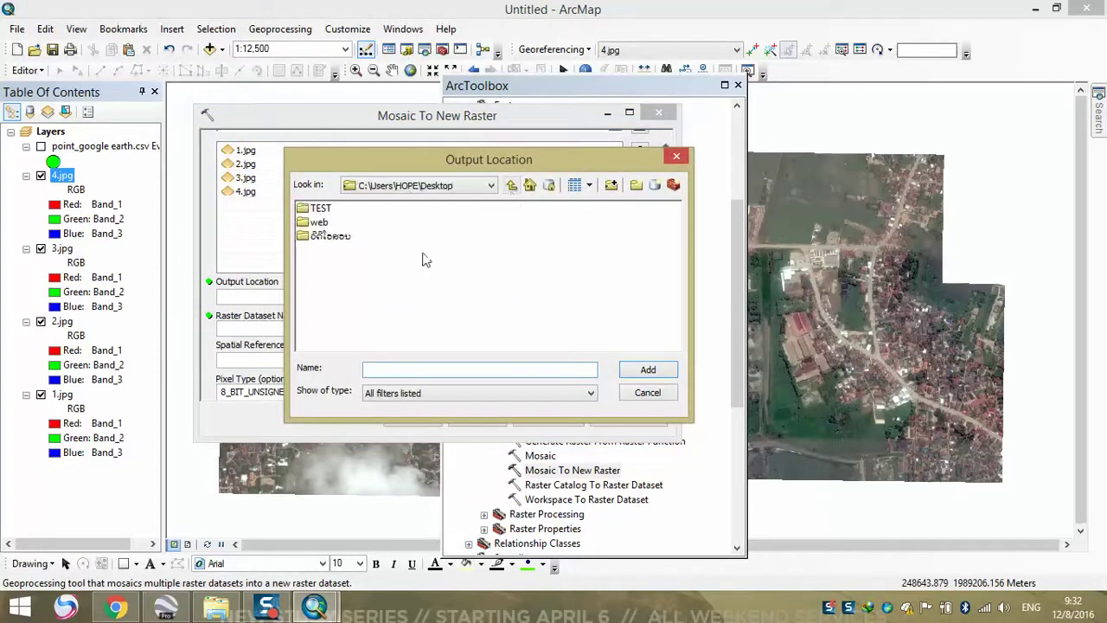
double_click(322, 209)
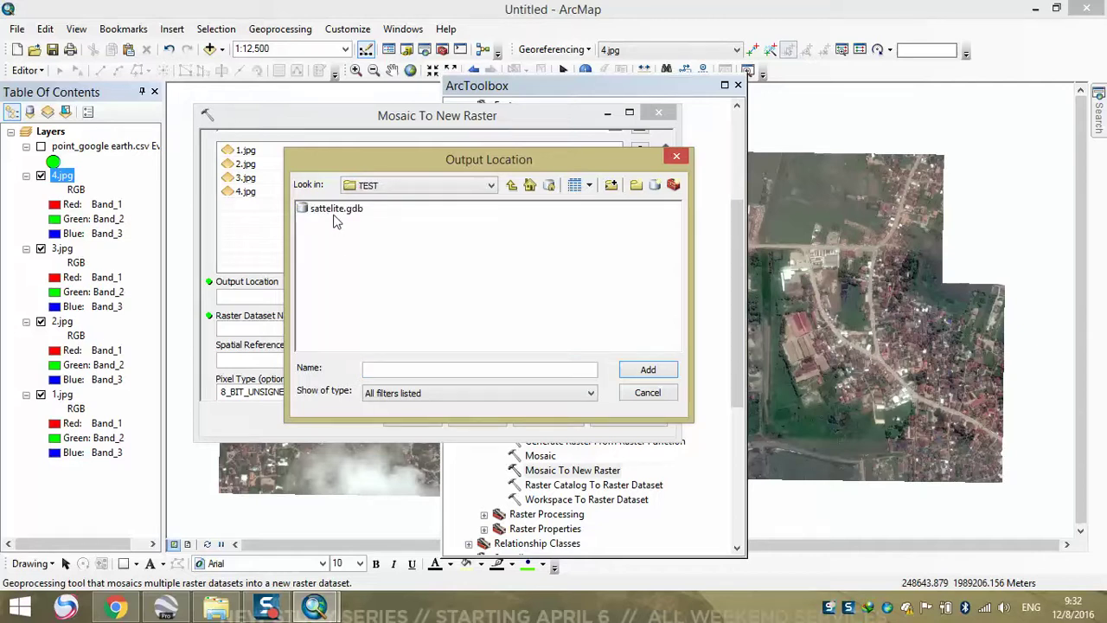
click(338, 209)
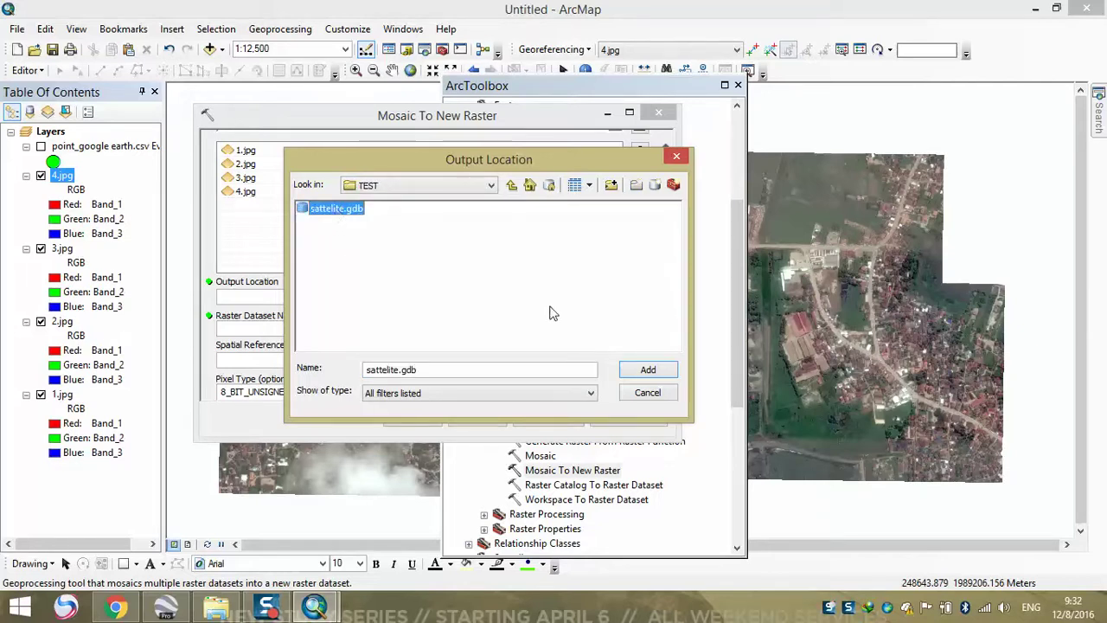
click(647, 372)
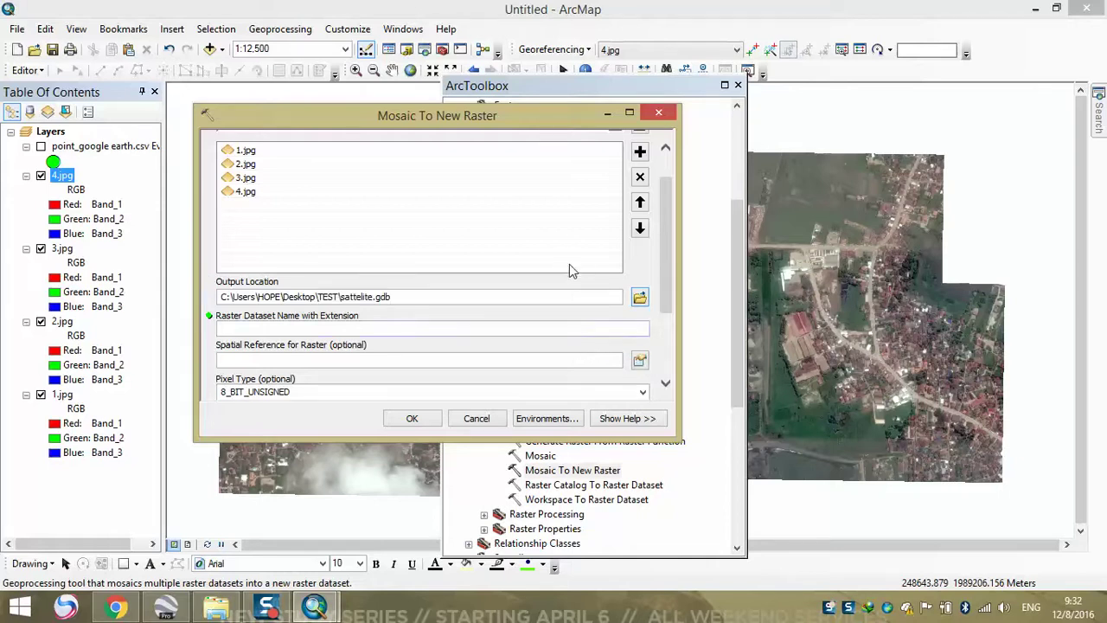
Name the output raster dataset VT and set its spatial reference to WGS 1984 UTM Zone 48N.
click(524, 330)
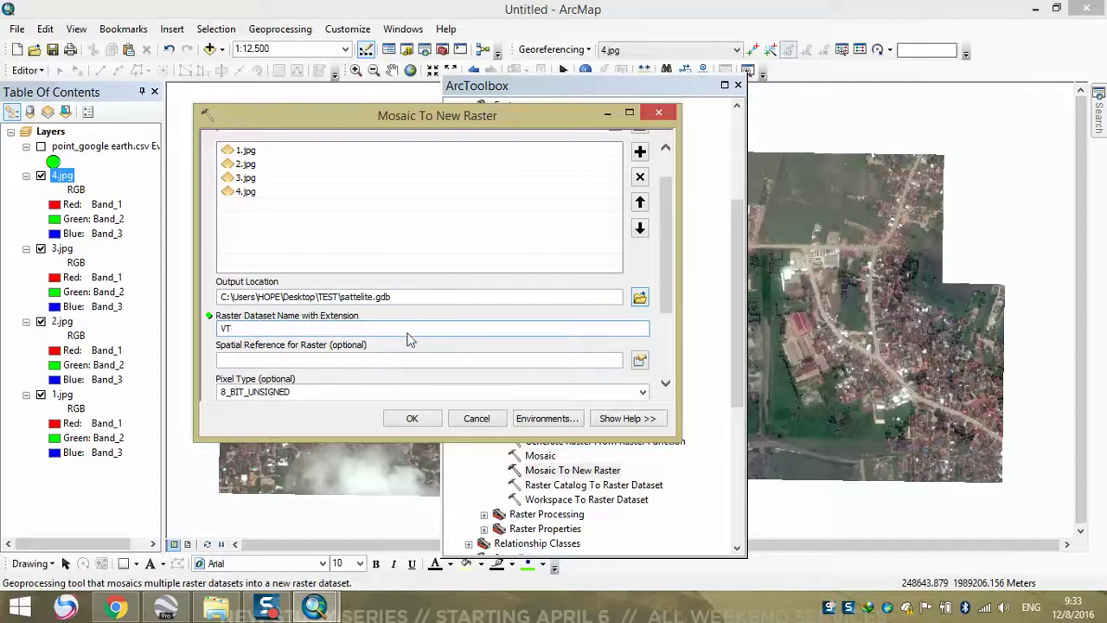
click(639, 360)
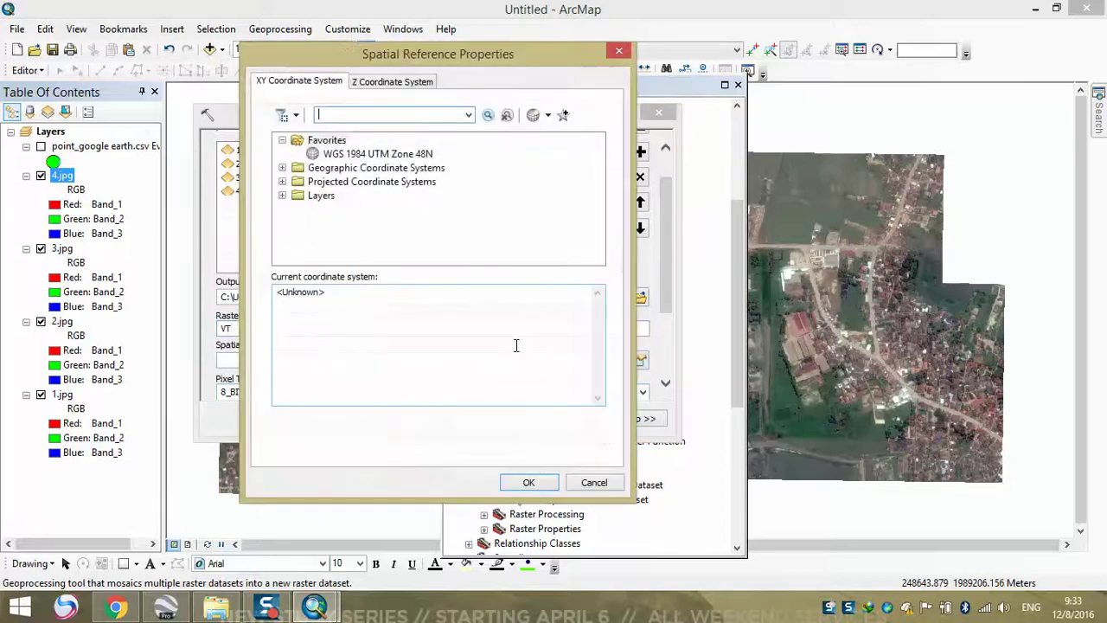
click(353, 154)
click(551, 490)
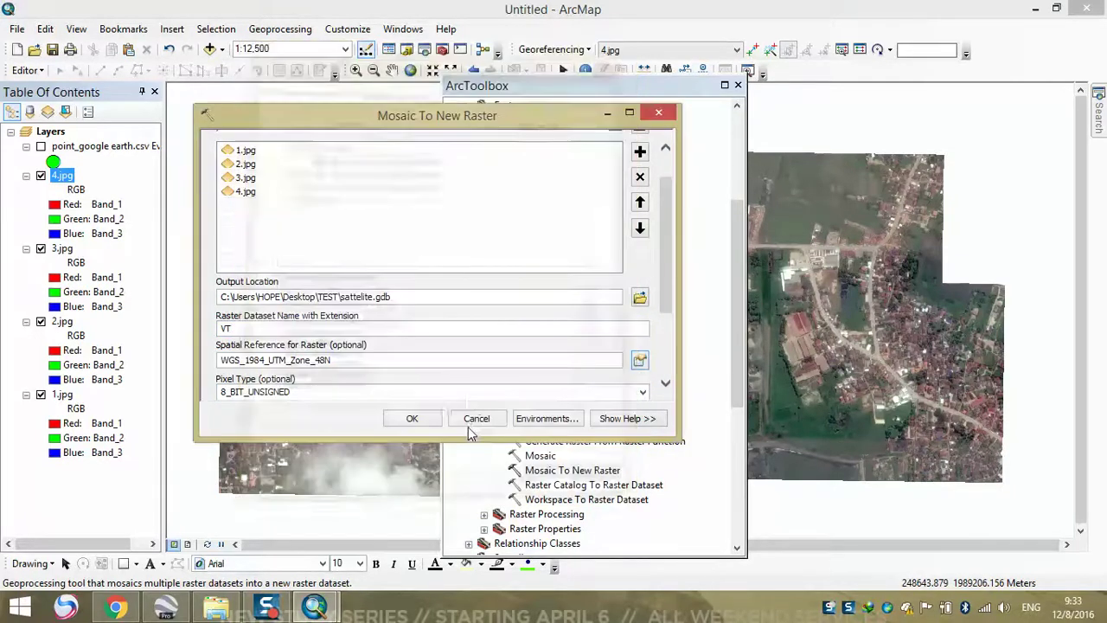
Set the mosaic's cell size to 1 and number of bands to 3, and run the tool.
drag(665, 256, 668, 313)
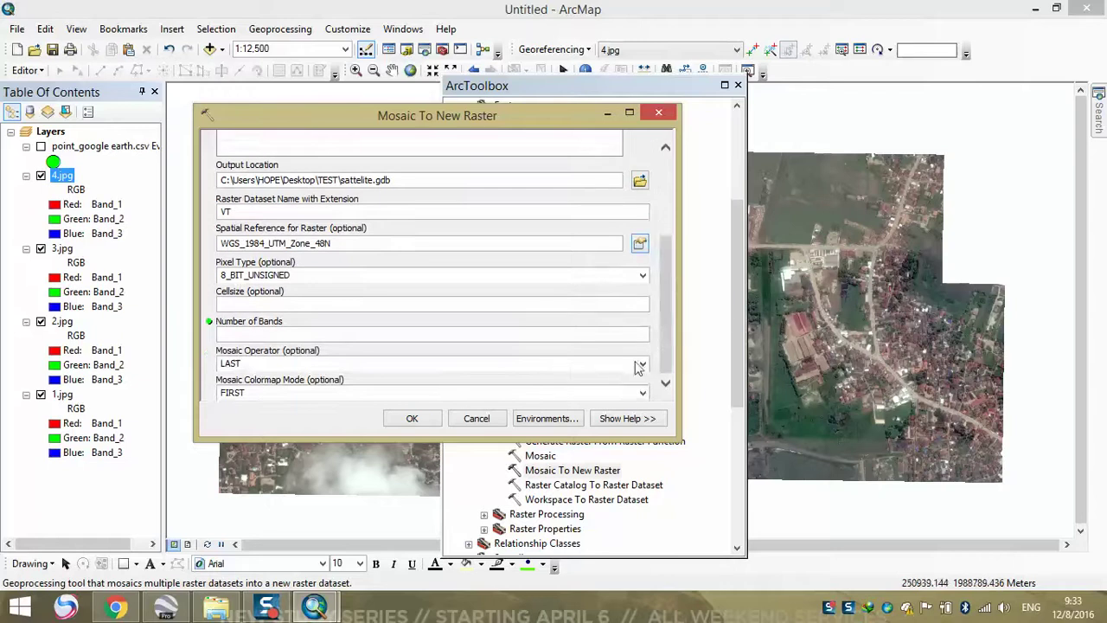
click(641, 306)
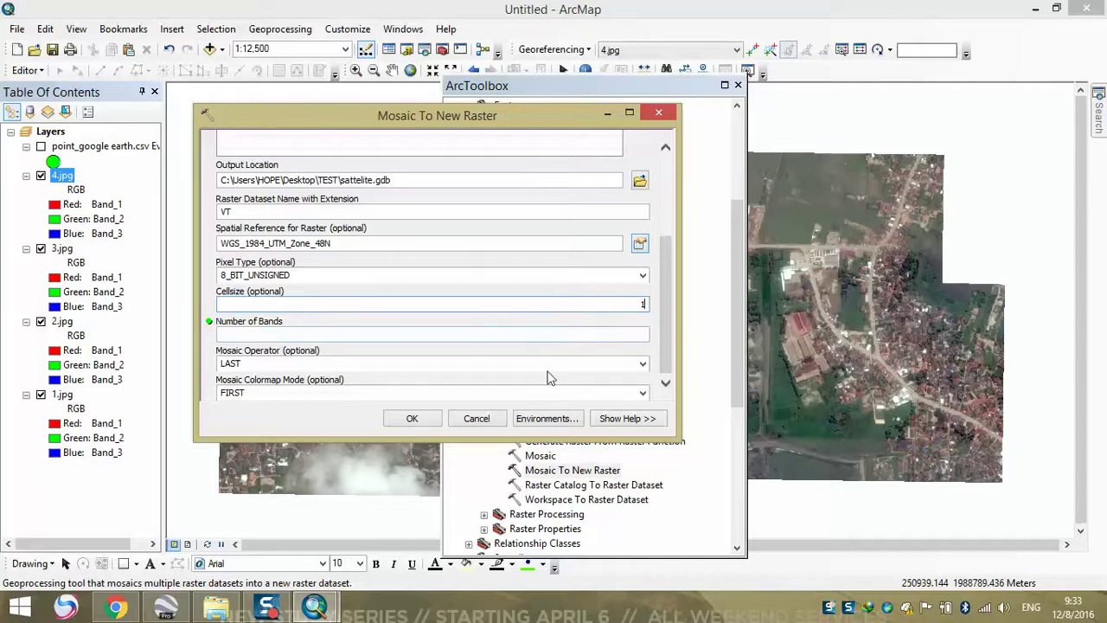
click(641, 339)
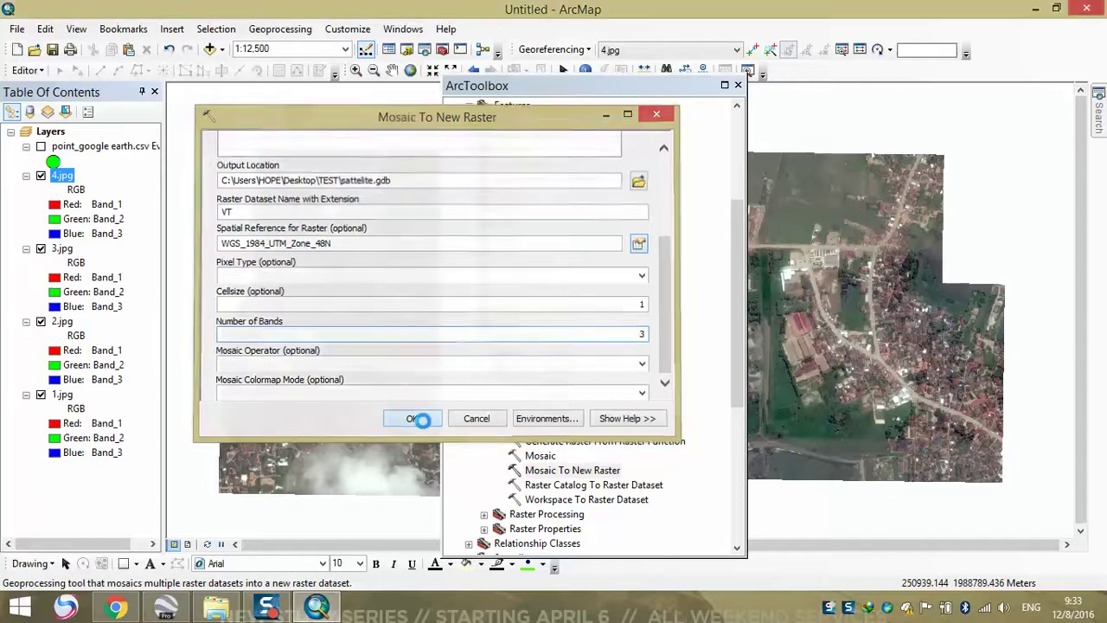
click(413, 419)
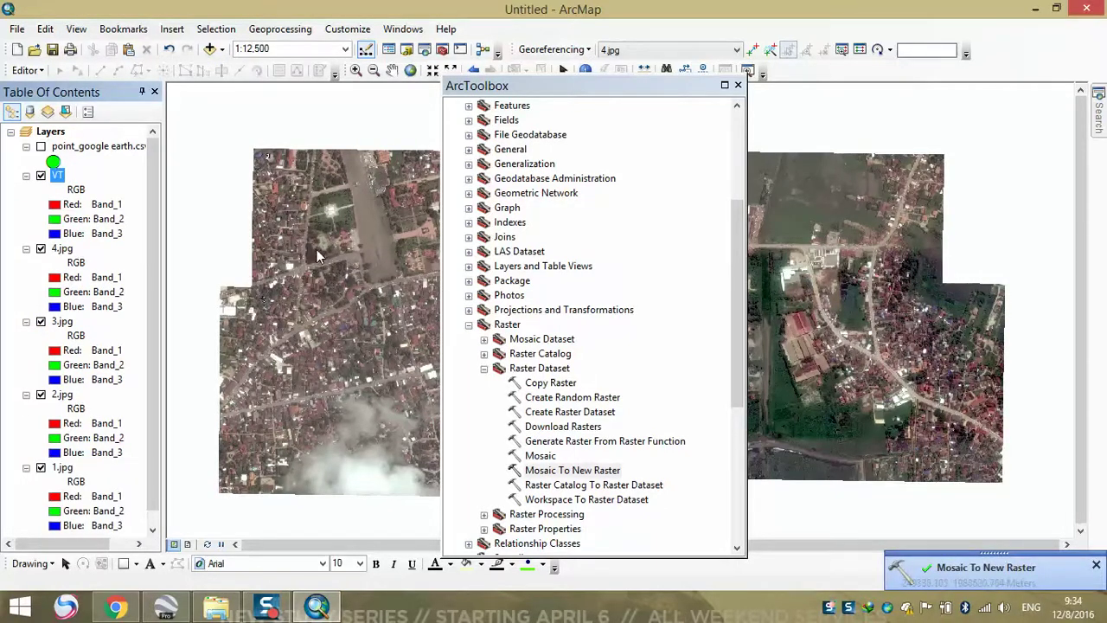
Hide the source layers 1.jpg to 4.jpg, leaving the VT mosaic shown, and close ArcToolbox.
click(40, 248)
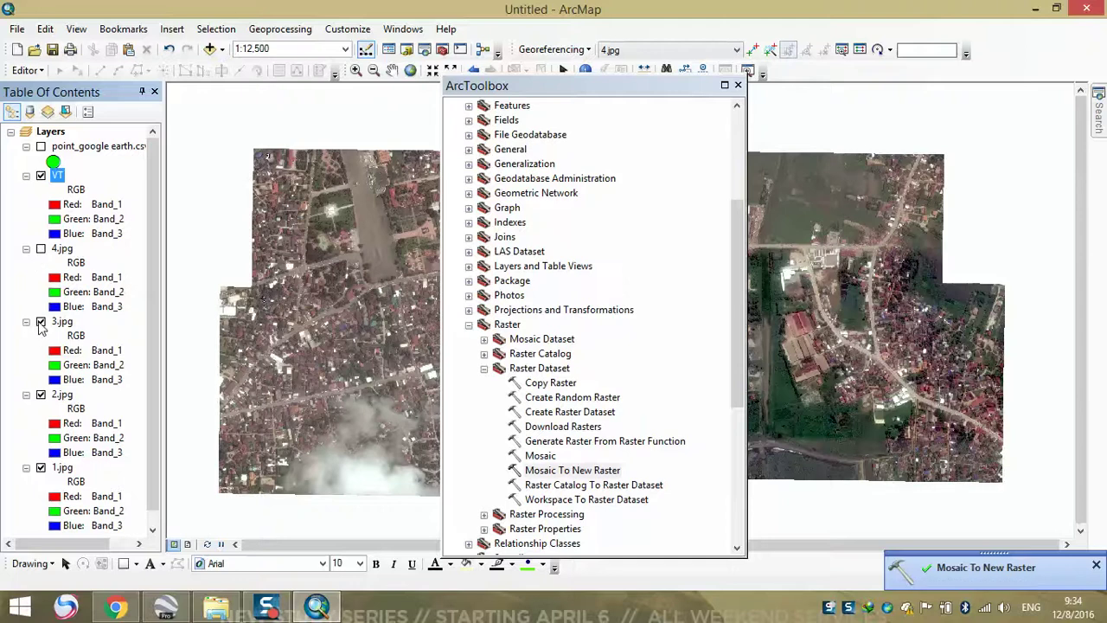
click(40, 468)
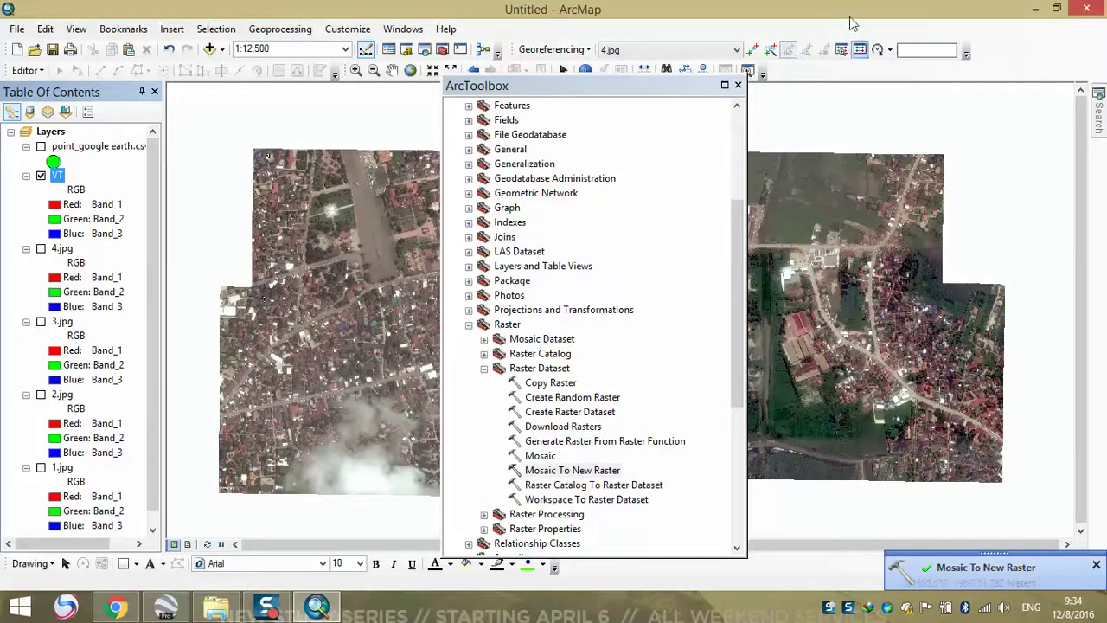
click(737, 84)
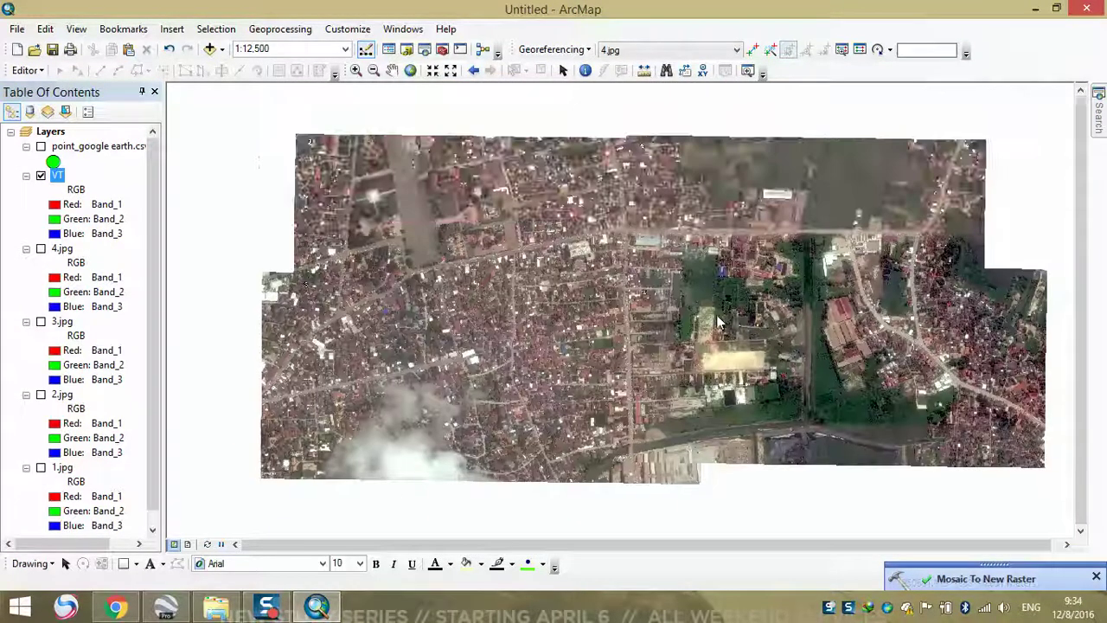
Inspect the VT mosaic up close, hide it and show the source images 1.jpg to 4.jpg for comparison.
scroll(613, 248, down, 3)
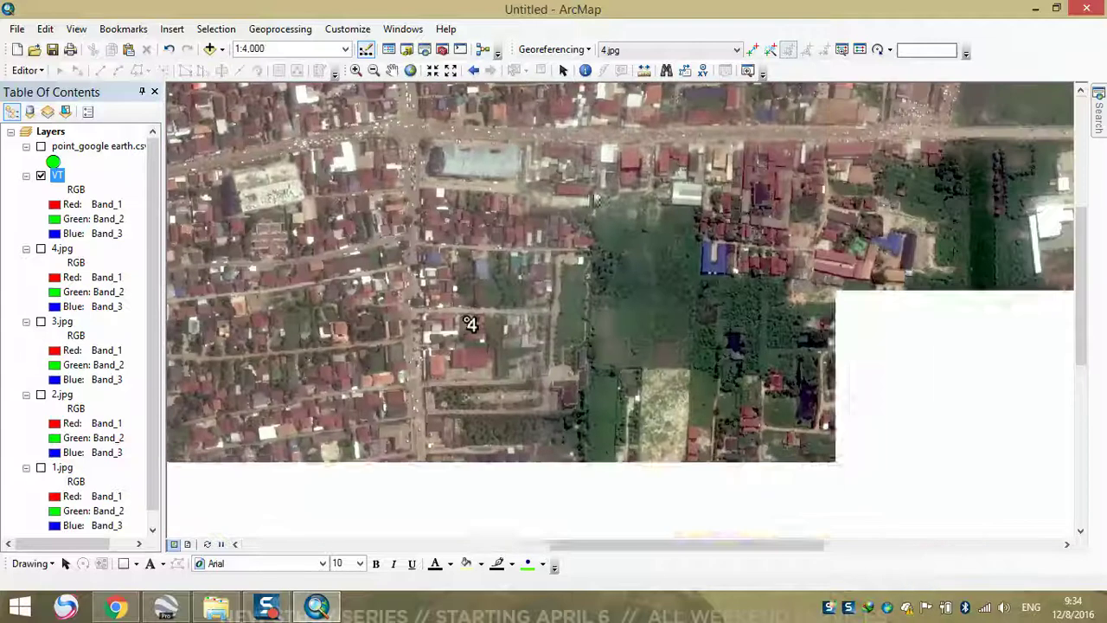
click(41, 176)
scroll(605, 307, up, 3)
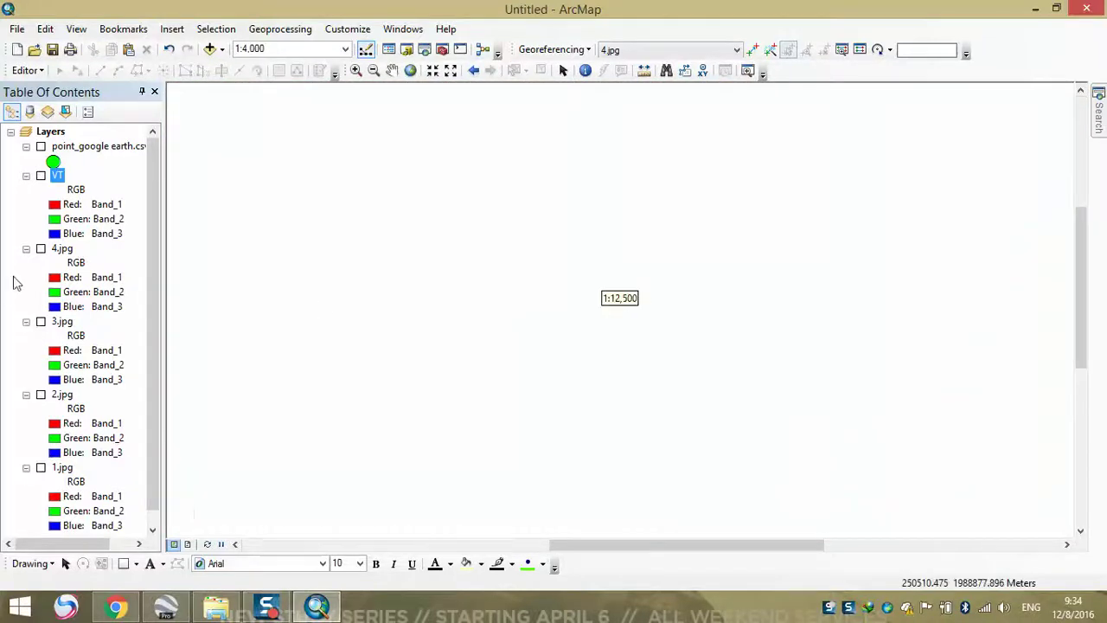
click(41, 249)
click(40, 321)
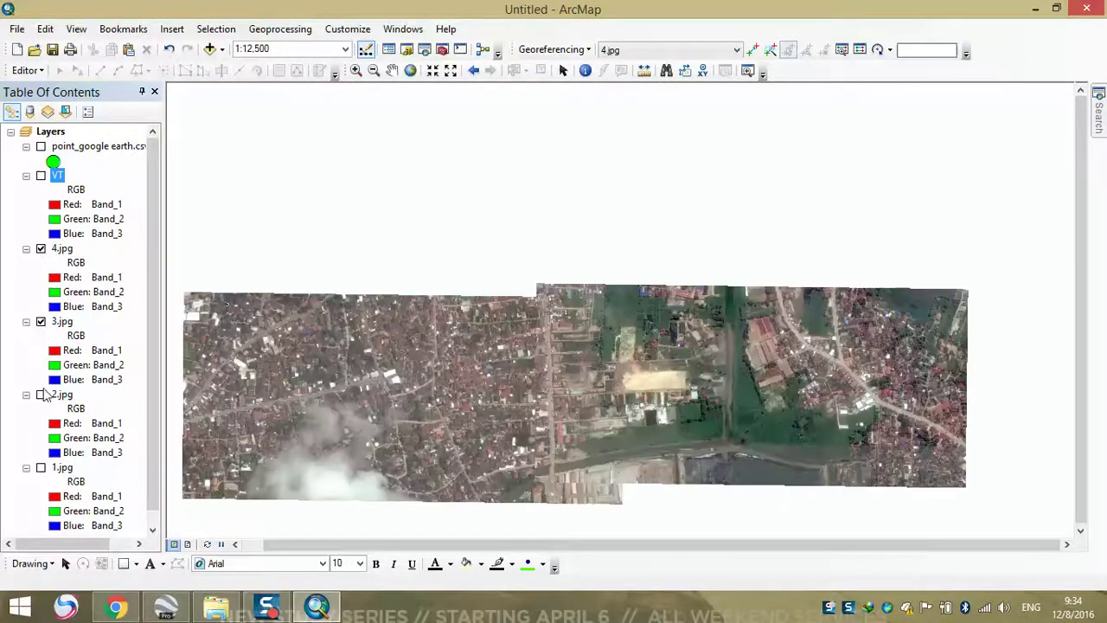
click(41, 394)
click(41, 468)
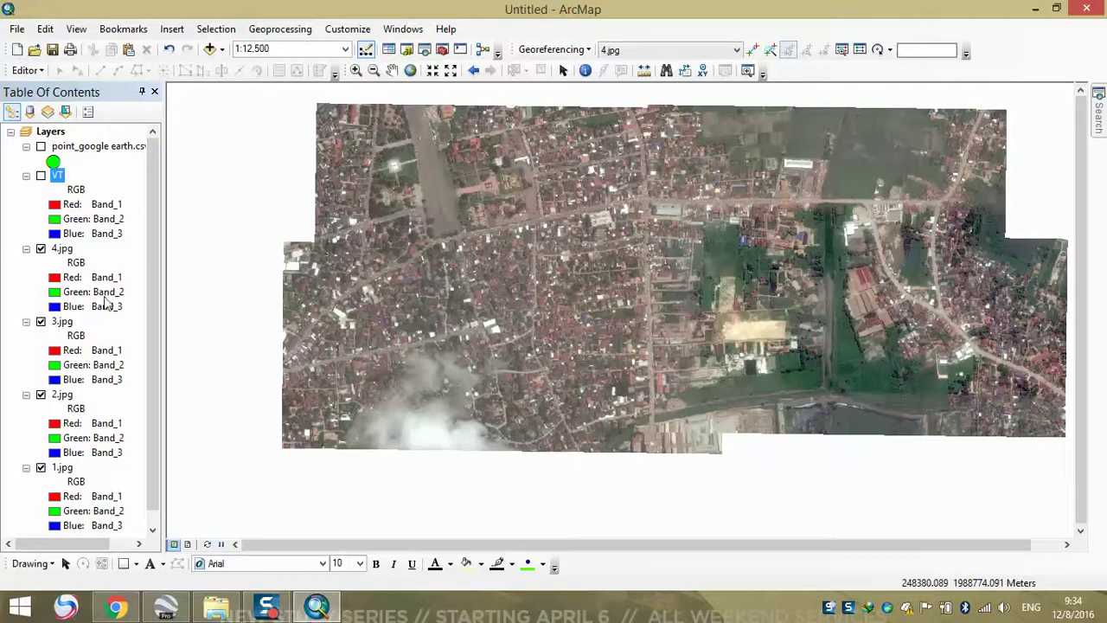
Show the VT mosaic again, hide 1.jpg to 4.jpg and examine the whole mosaic.
click(41, 177)
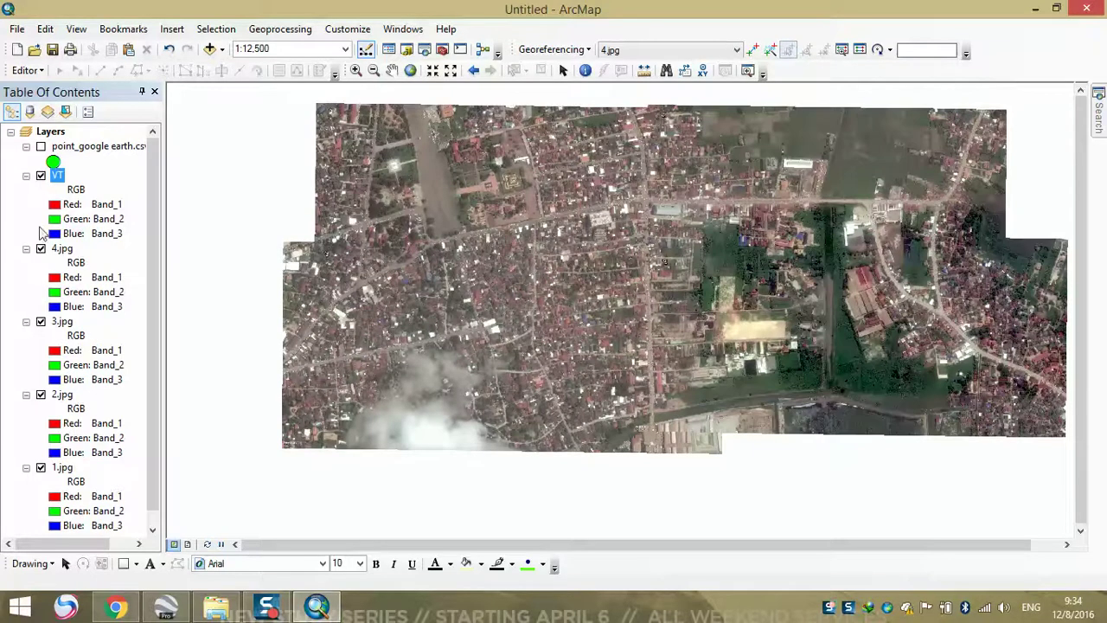
click(40, 249)
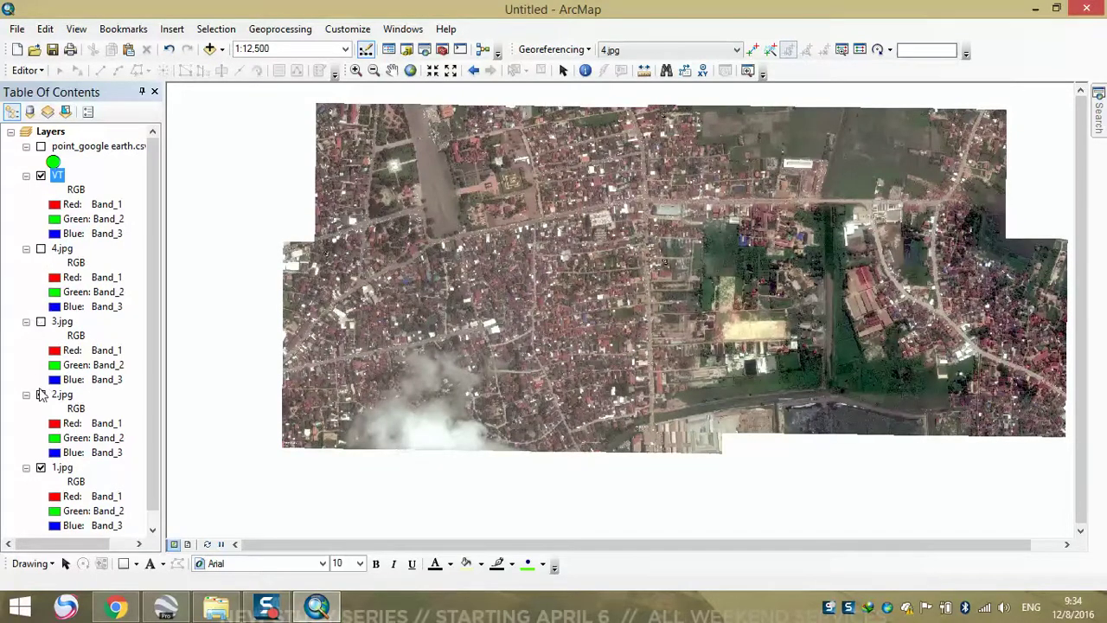
click(41, 395)
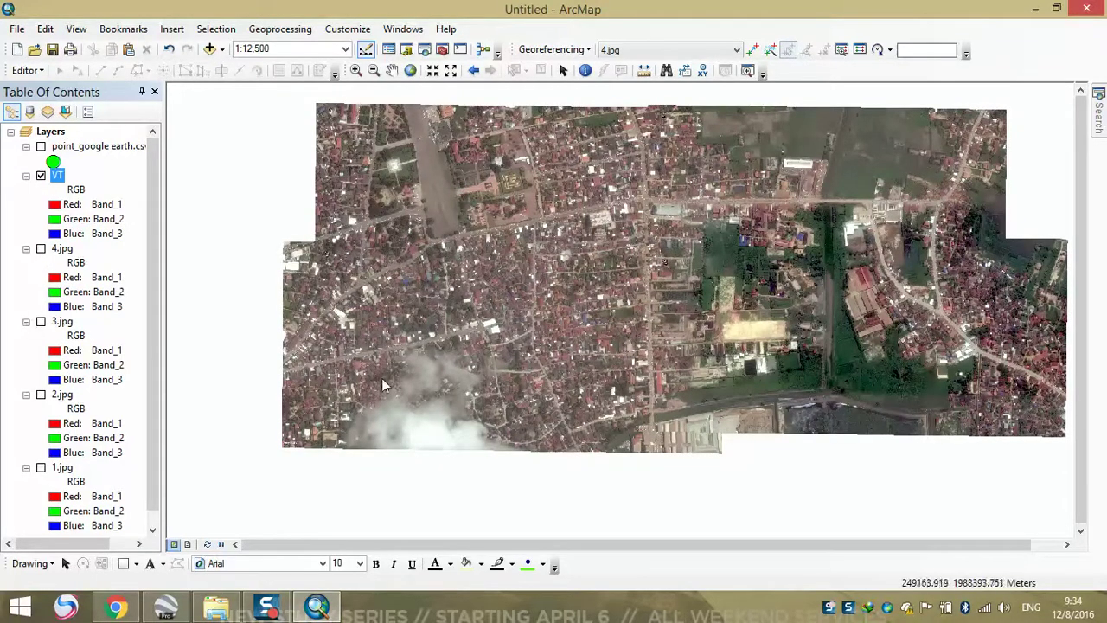
drag(563, 316, 559, 351)
mouse_move(540, 269)
mouse_down()
mouse_move(487, 275)
mouse_move(534, 255)
mouse_up()
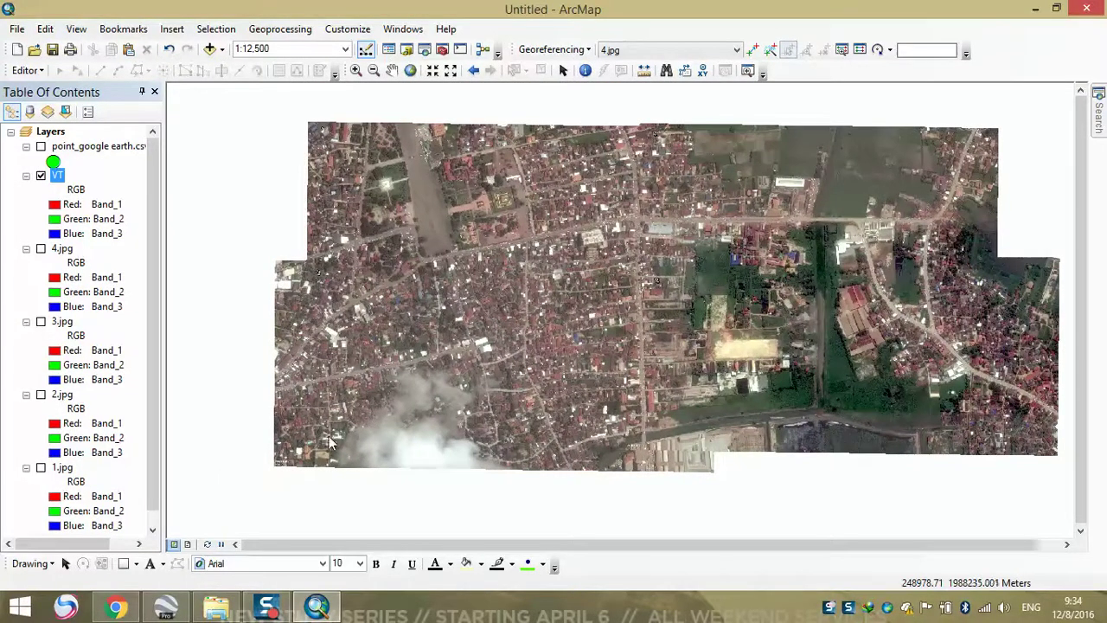
Switch to Chrome and look over the home page of the tutorial blog.
click(115, 605)
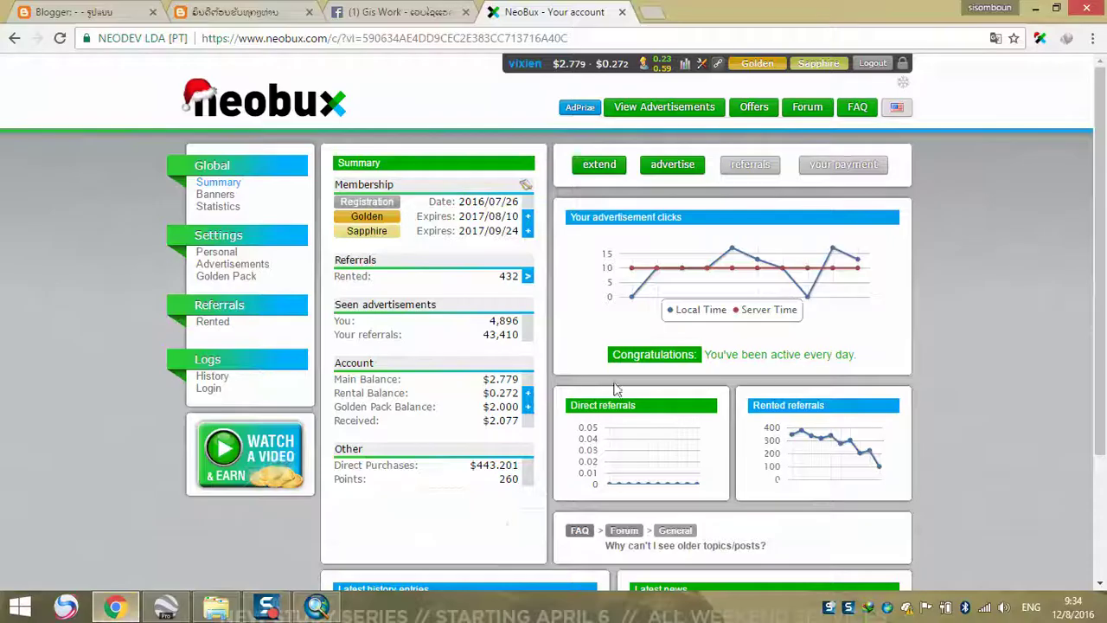
click(248, 13)
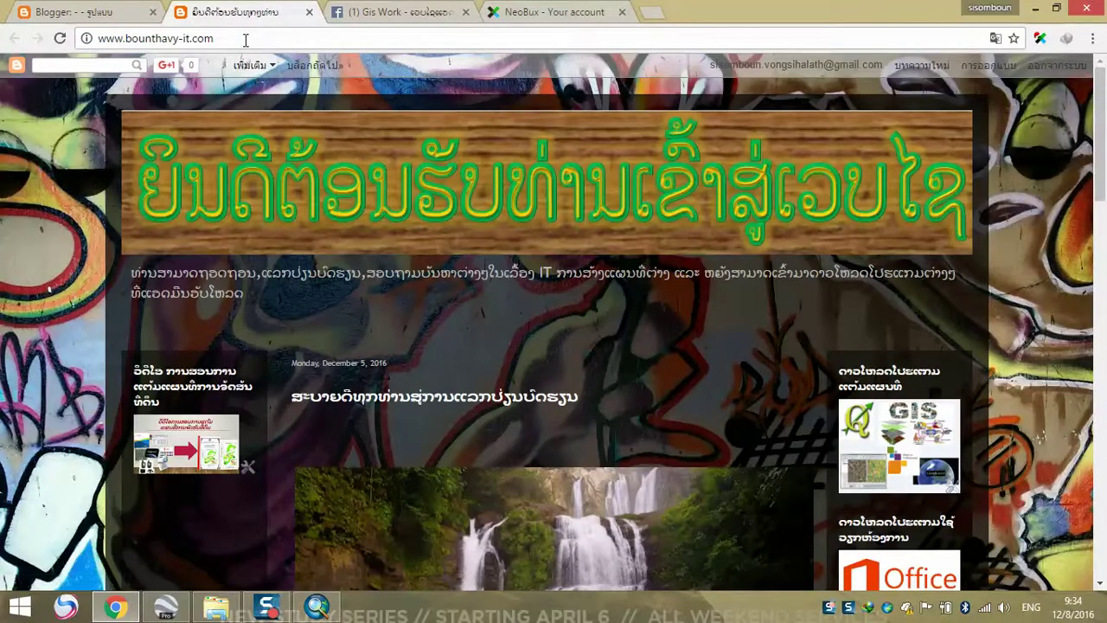
scroll(290, 184, down, 3)
scroll(423, 212, up, 4)
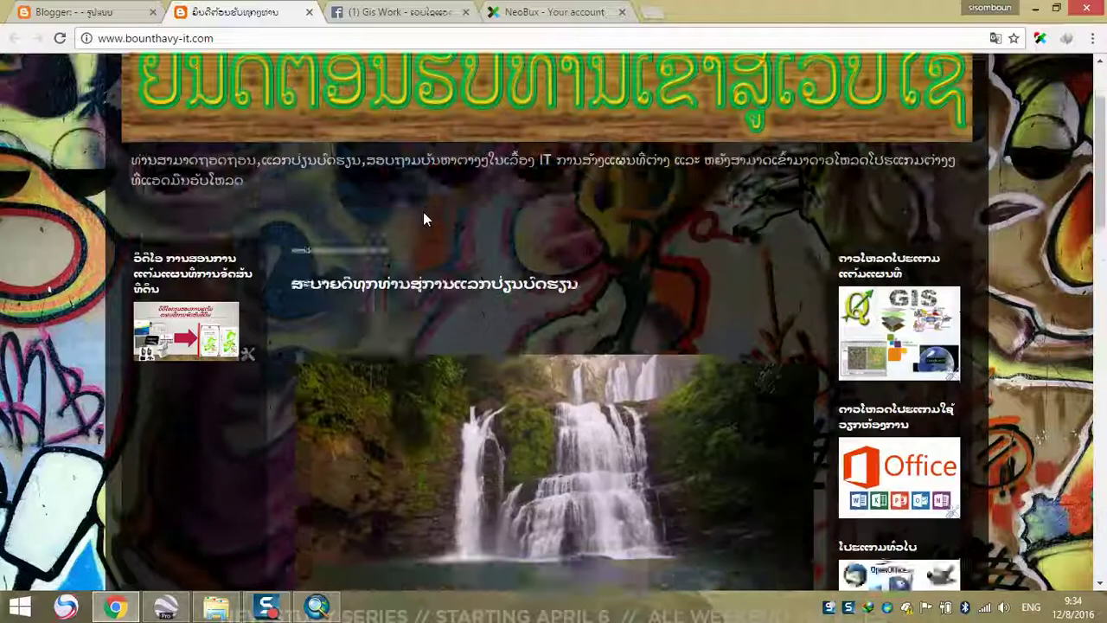
scroll(672, 217, down, 3)
scroll(666, 229, up, 3)
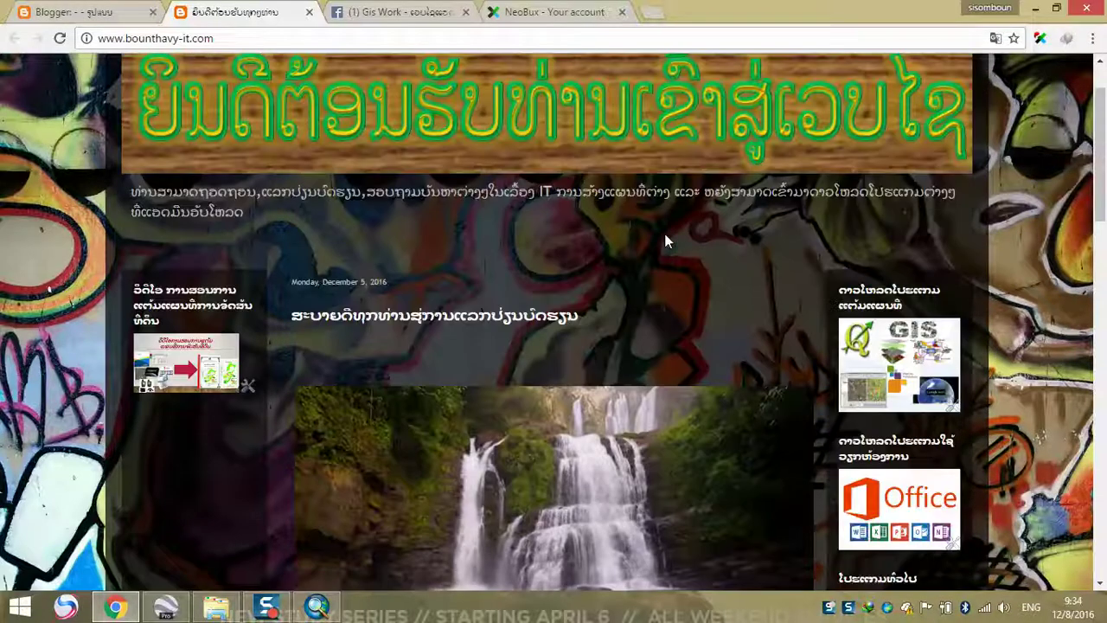
Look through the blog's mapping software download page and its land allocation video page.
click(880, 356)
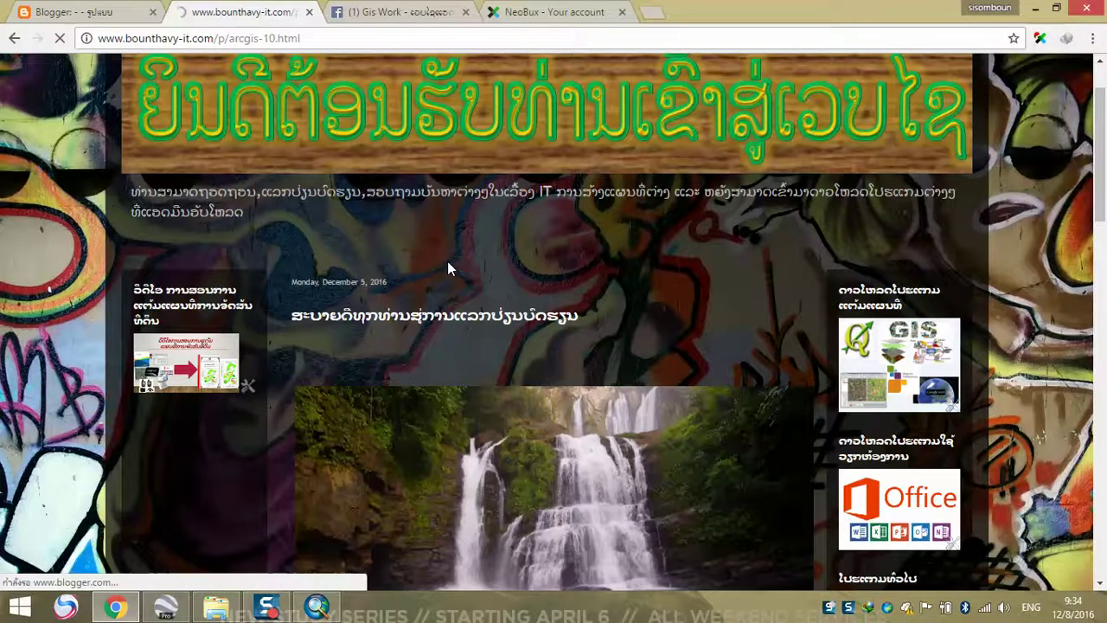
scroll(451, 257, down, 2)
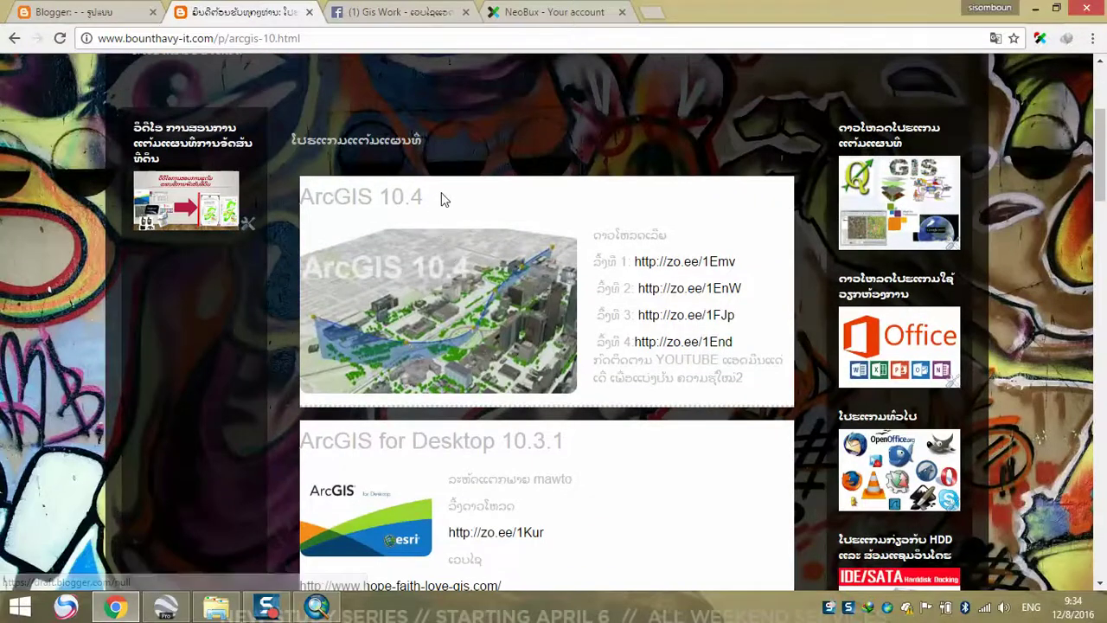
scroll(449, 233, down, 7)
scroll(499, 217, up, 5)
scroll(499, 217, up, 5)
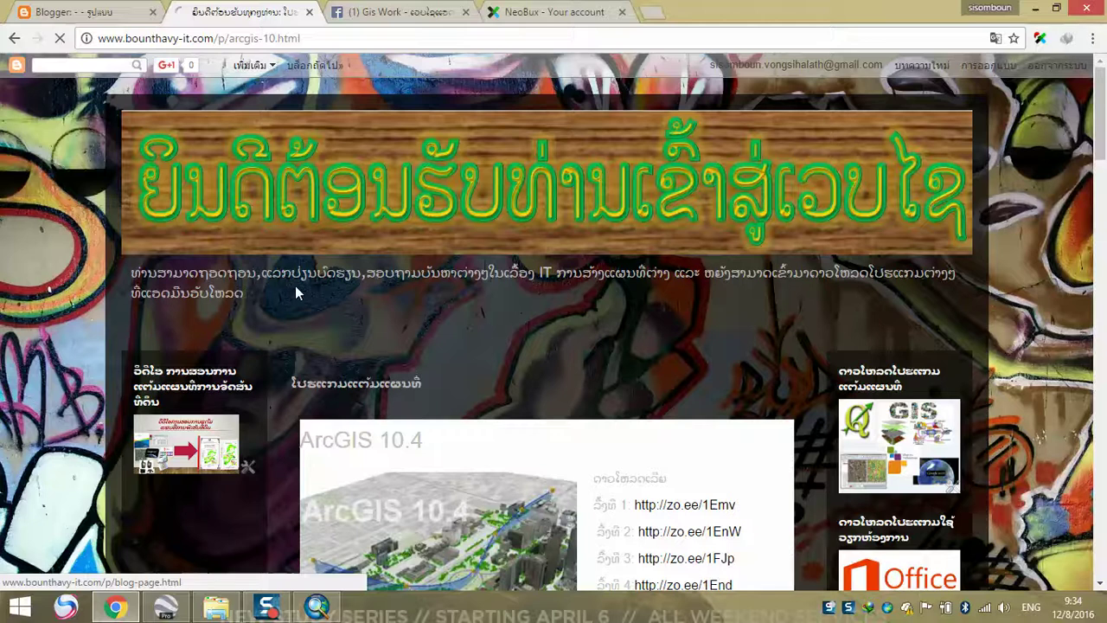
scroll(472, 319, down, 4)
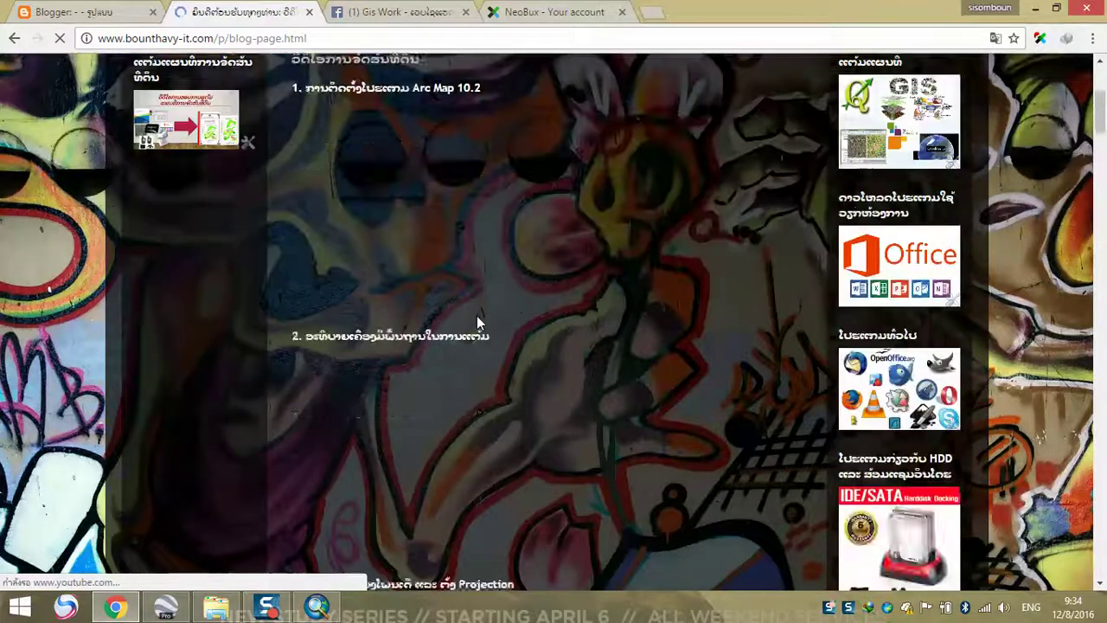
scroll(477, 314, up, 4)
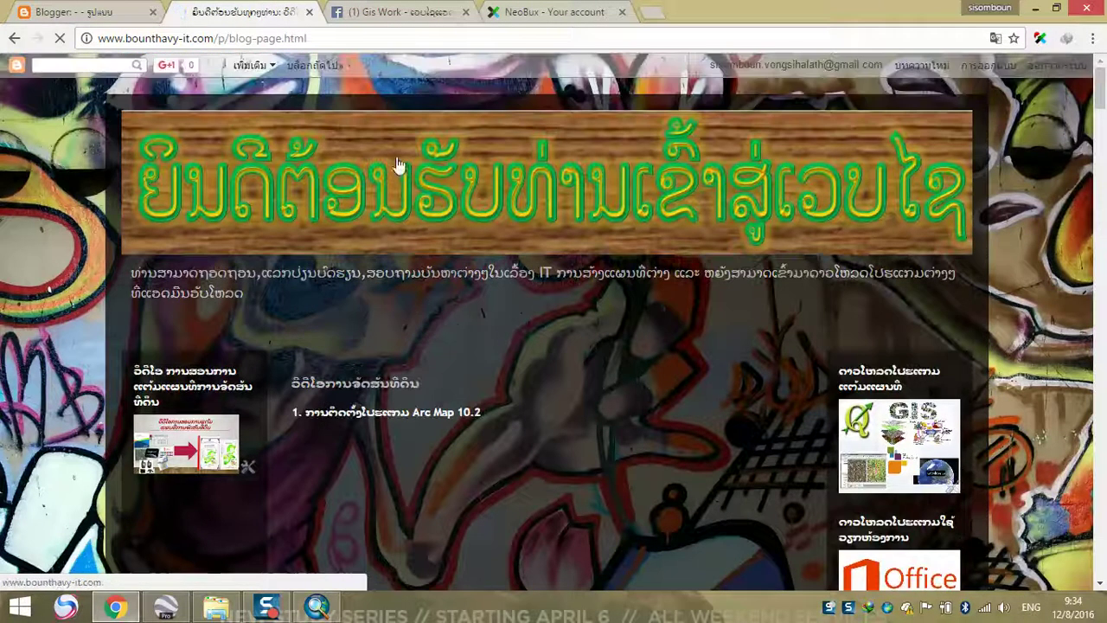
Open the Gis Work profile on Facebook and look through its timeline.
click(396, 12)
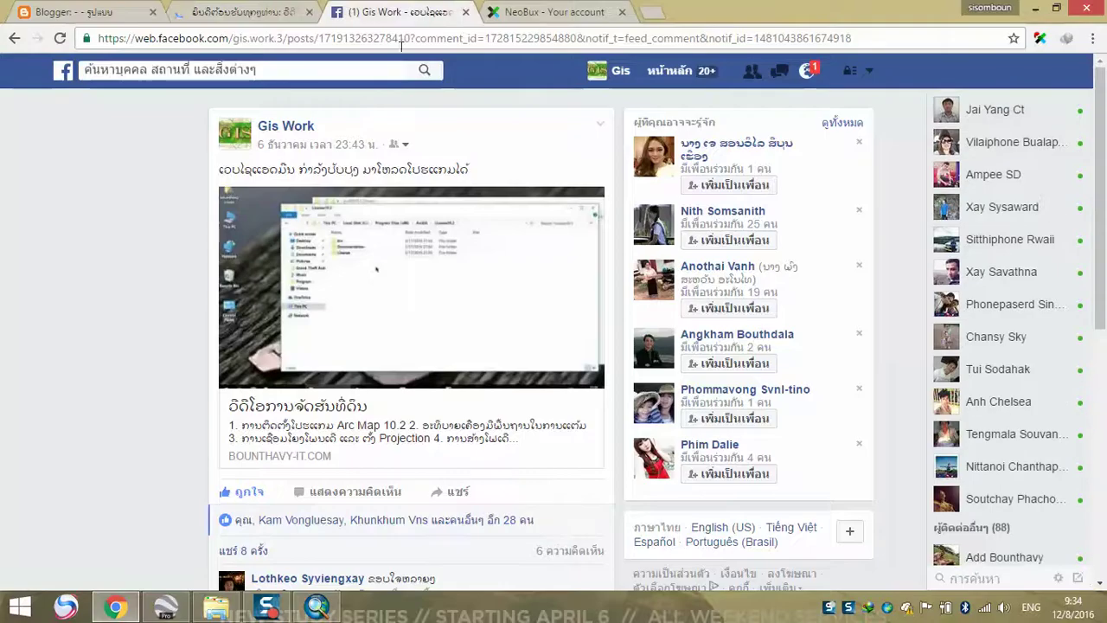
click(621, 78)
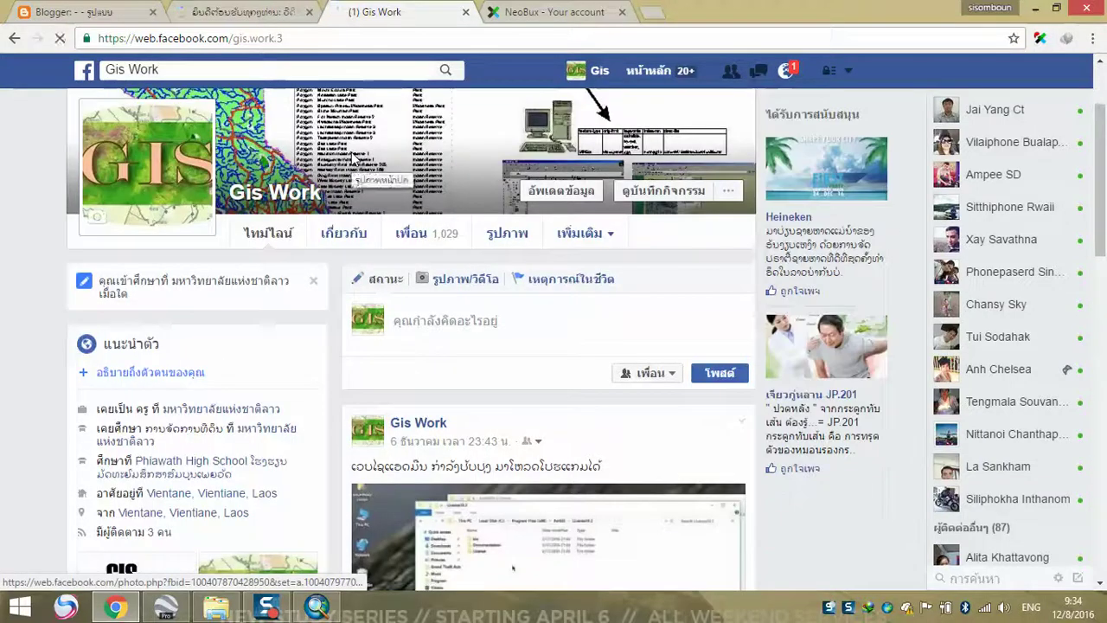
scroll(273, 210, down, 4)
scroll(273, 209, up, 3)
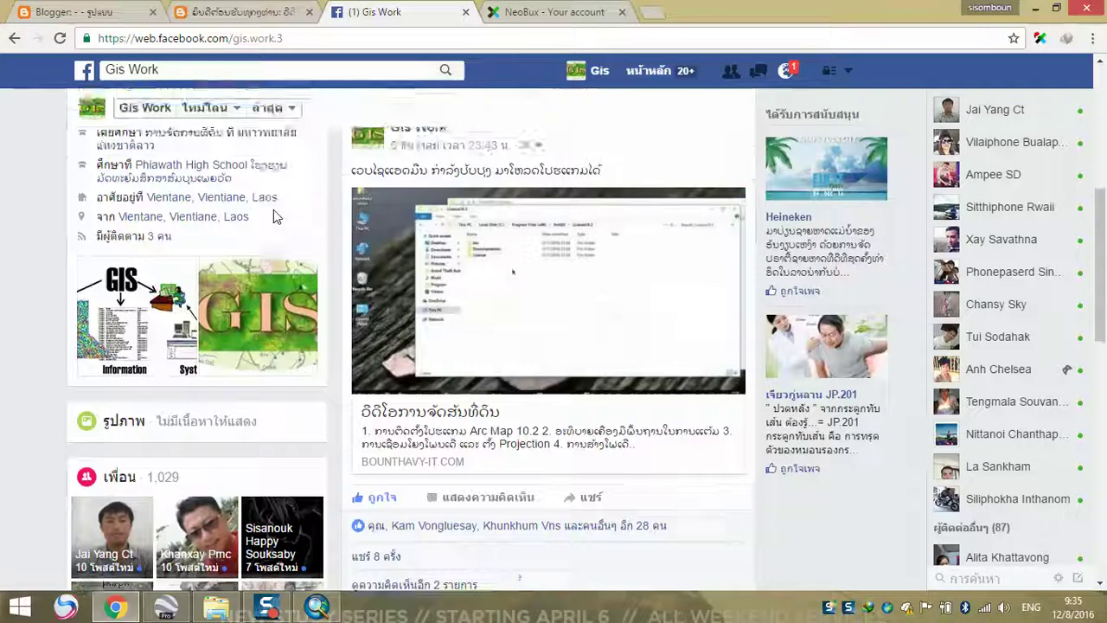